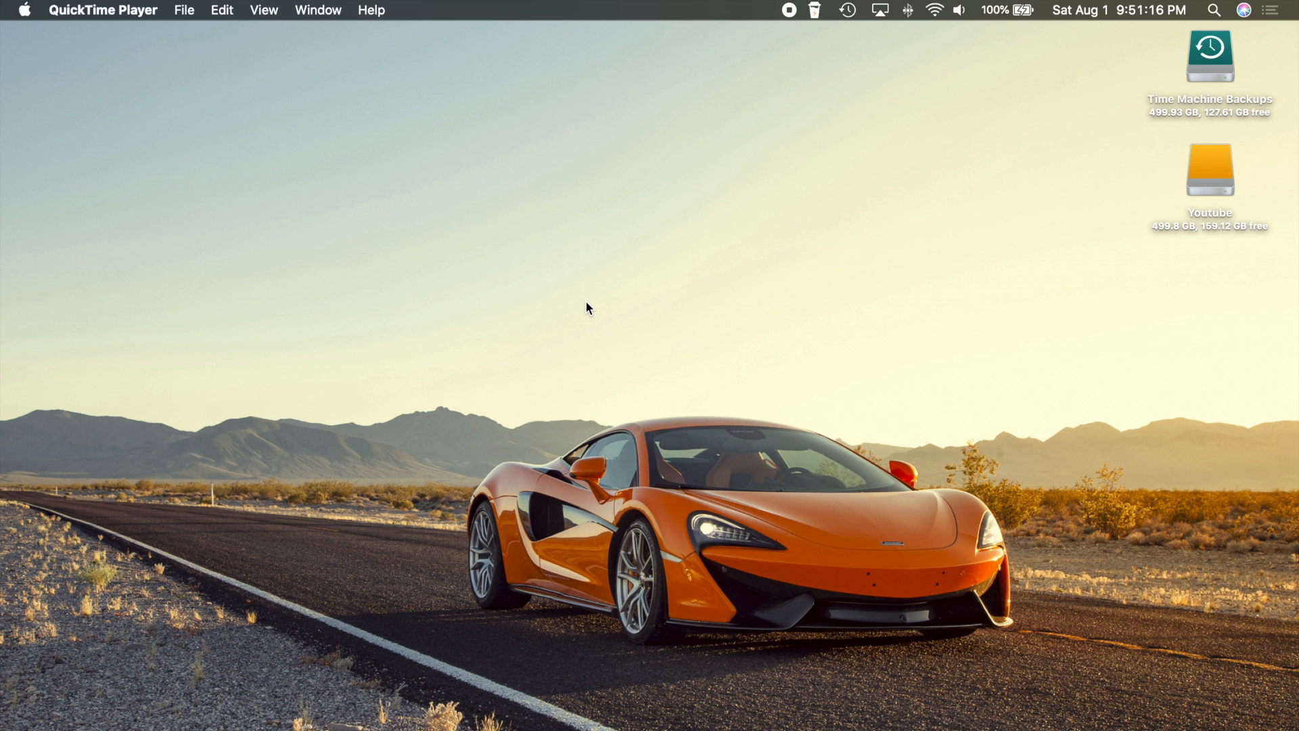
Bring forward Safari's 'Oracle VM VirtualBox' window from the Safari Dock menu
right_click(452, 716)
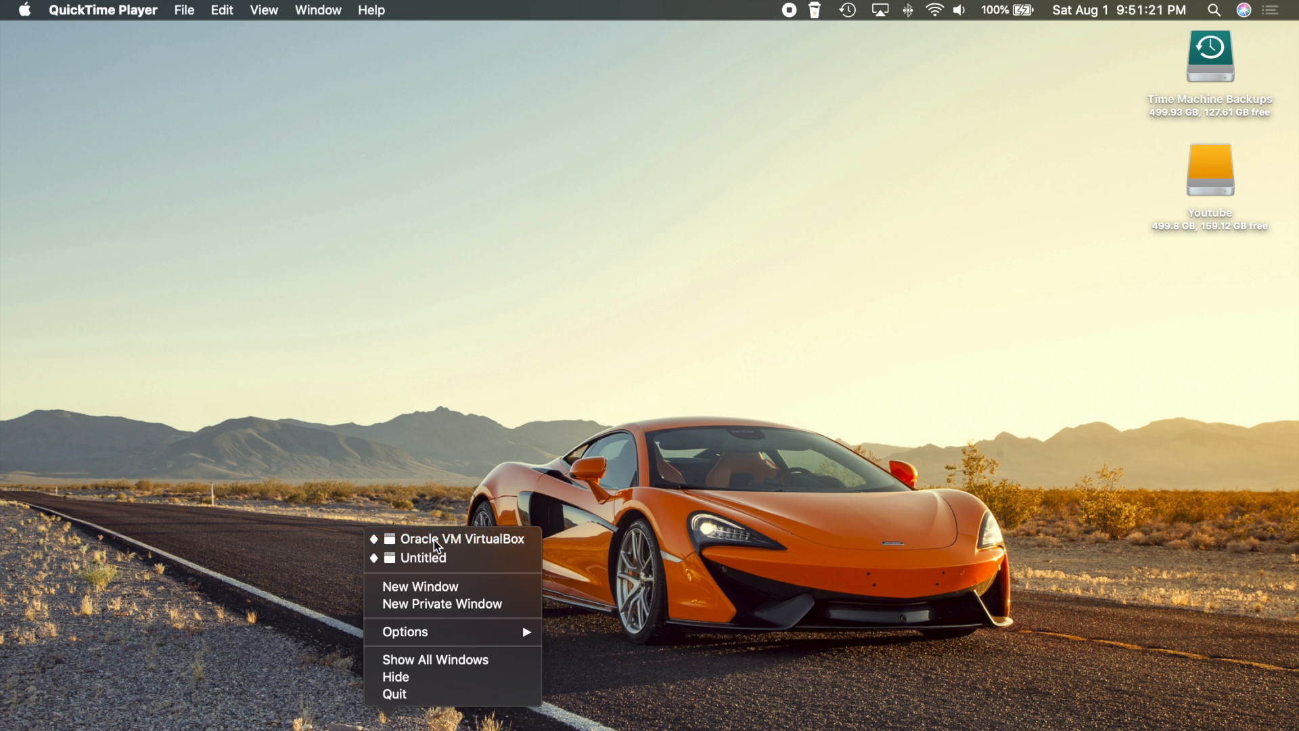
left_click(419, 540)
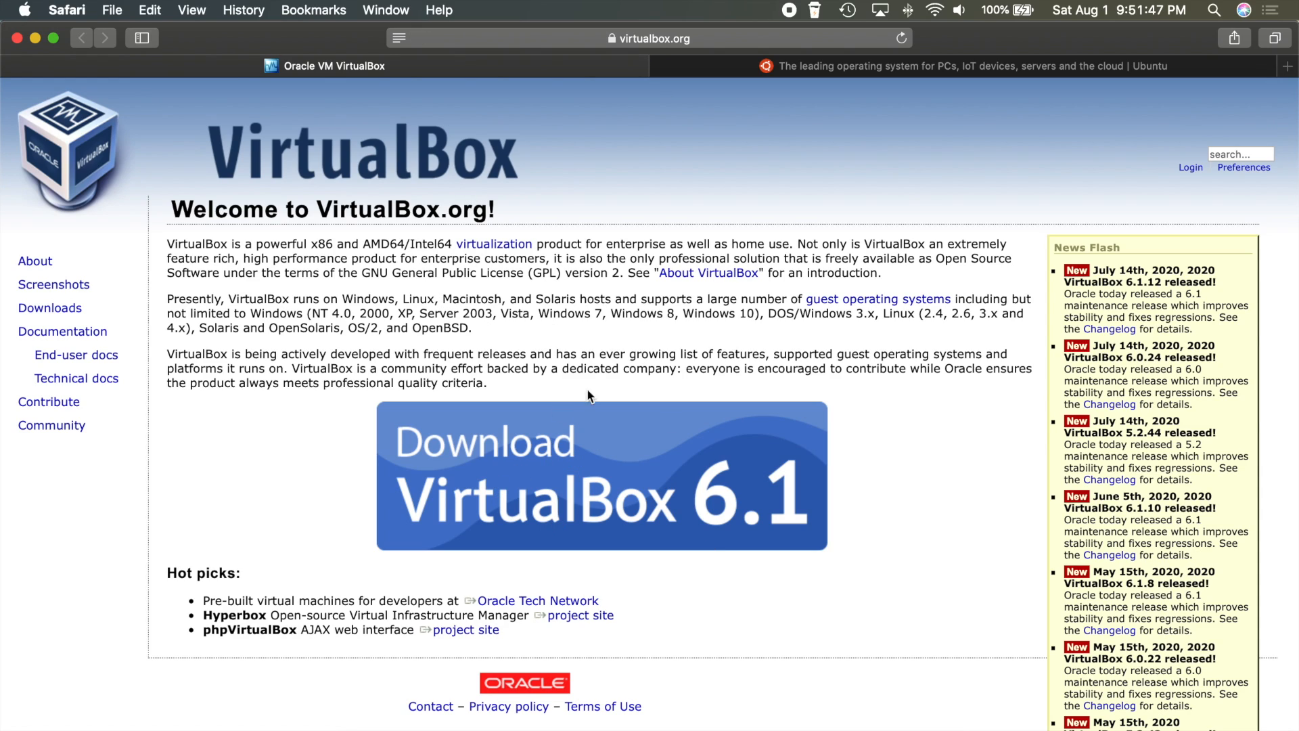
Open the VirtualBox 6.1 download page and highlight the Windows, OS X, Linux and Solaris package lines
left_click(599, 451)
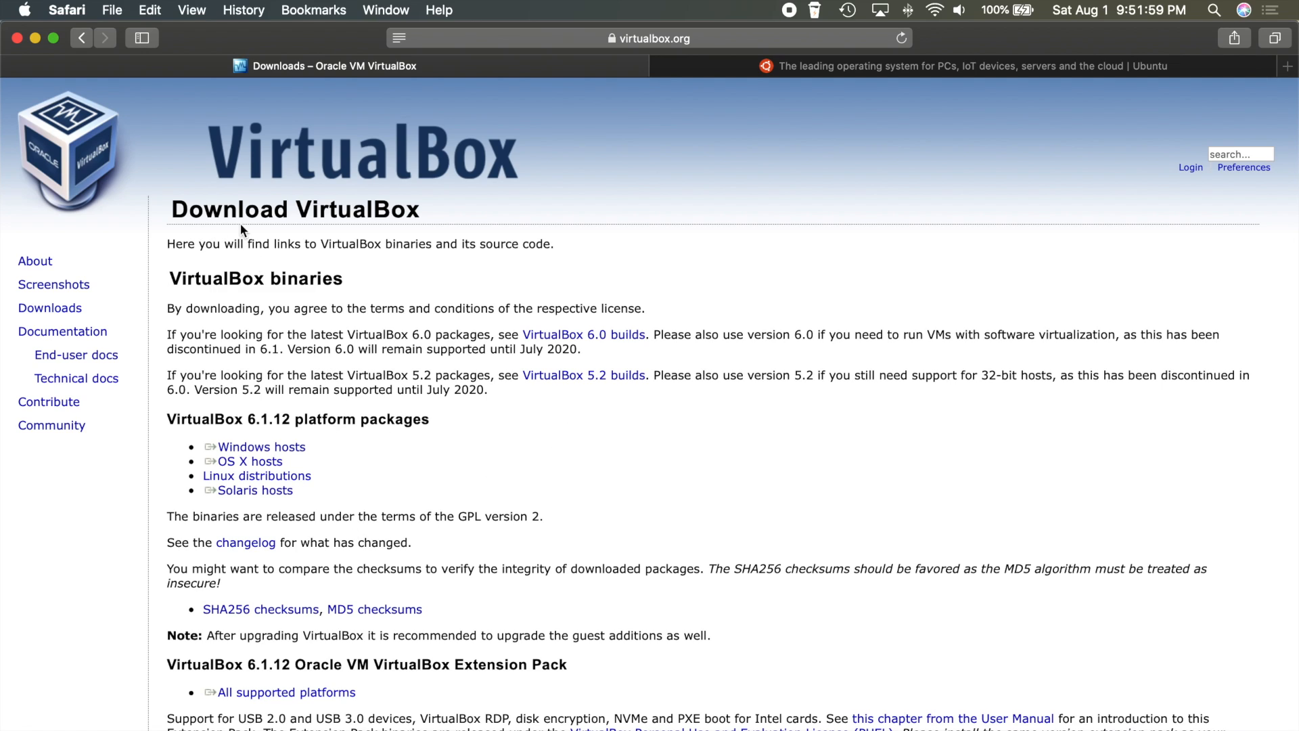
double_click(178, 422)
left_click(251, 421)
triple_click(284, 450)
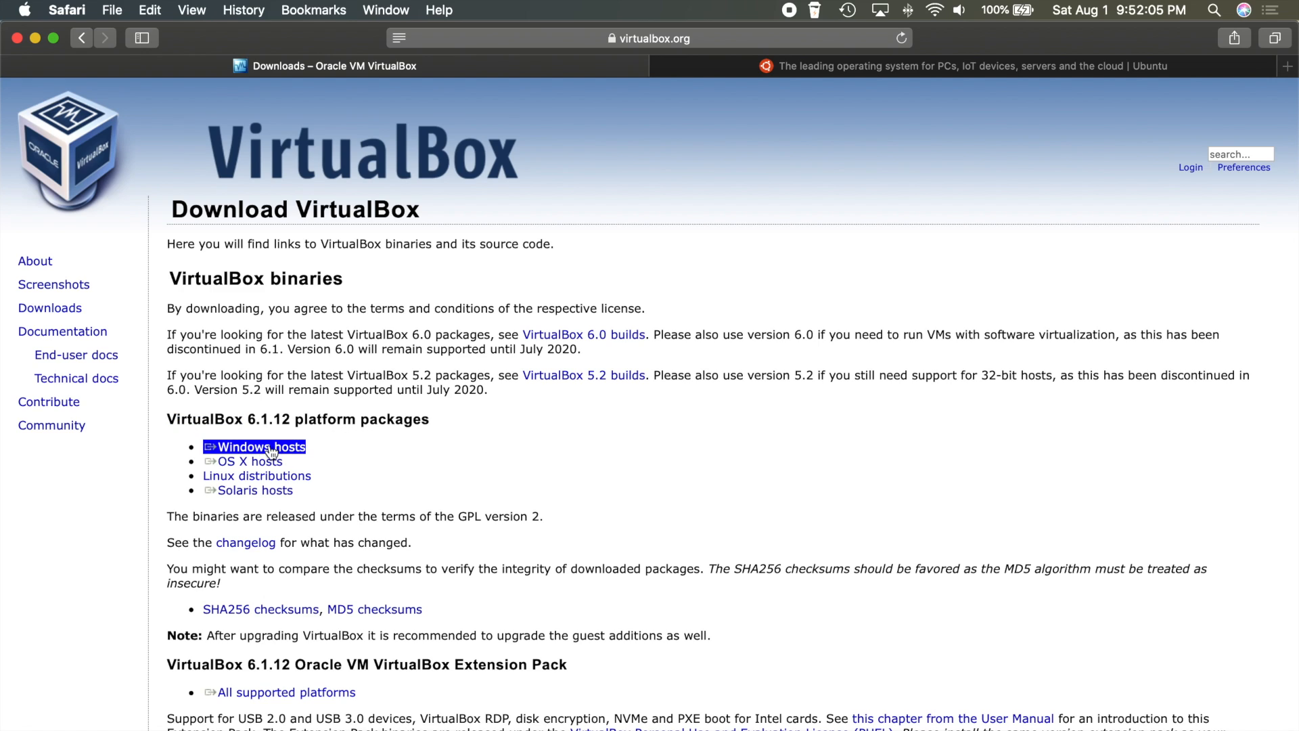
triple_click(272, 462)
triple_click(276, 477)
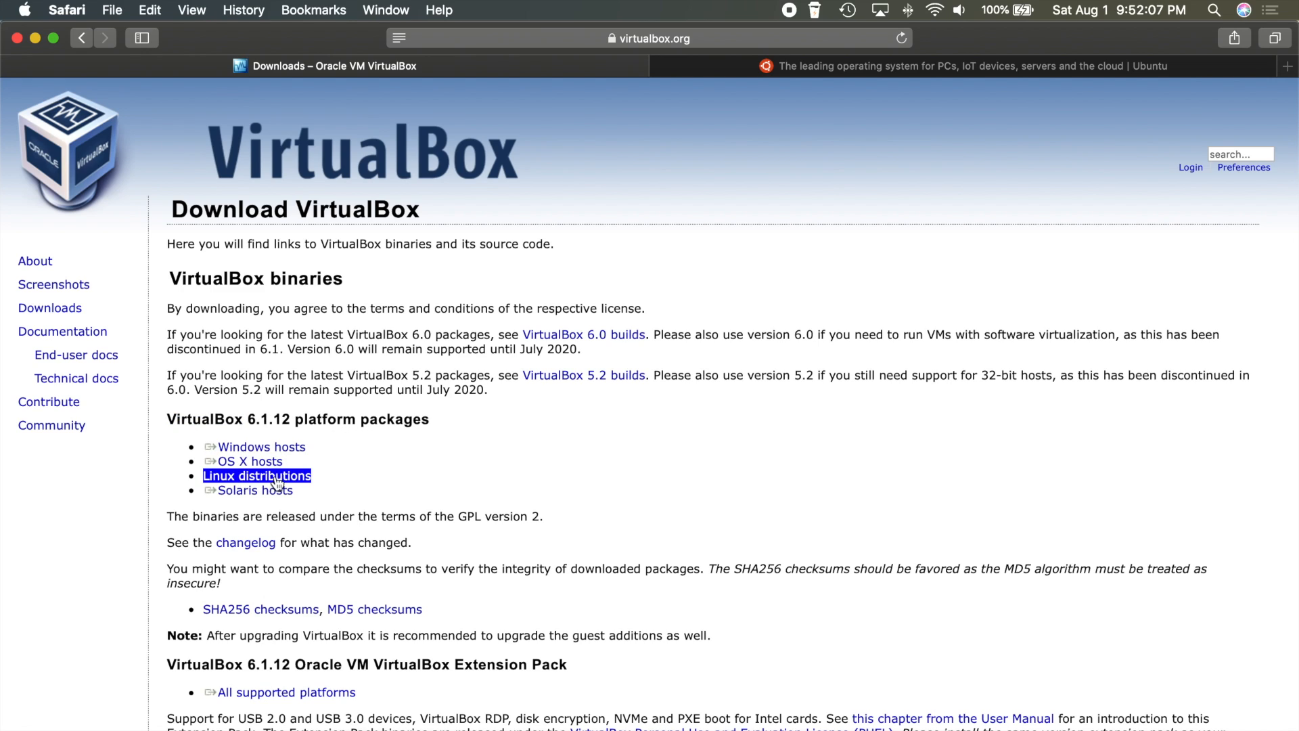
triple_click(274, 490)
left_click(318, 470)
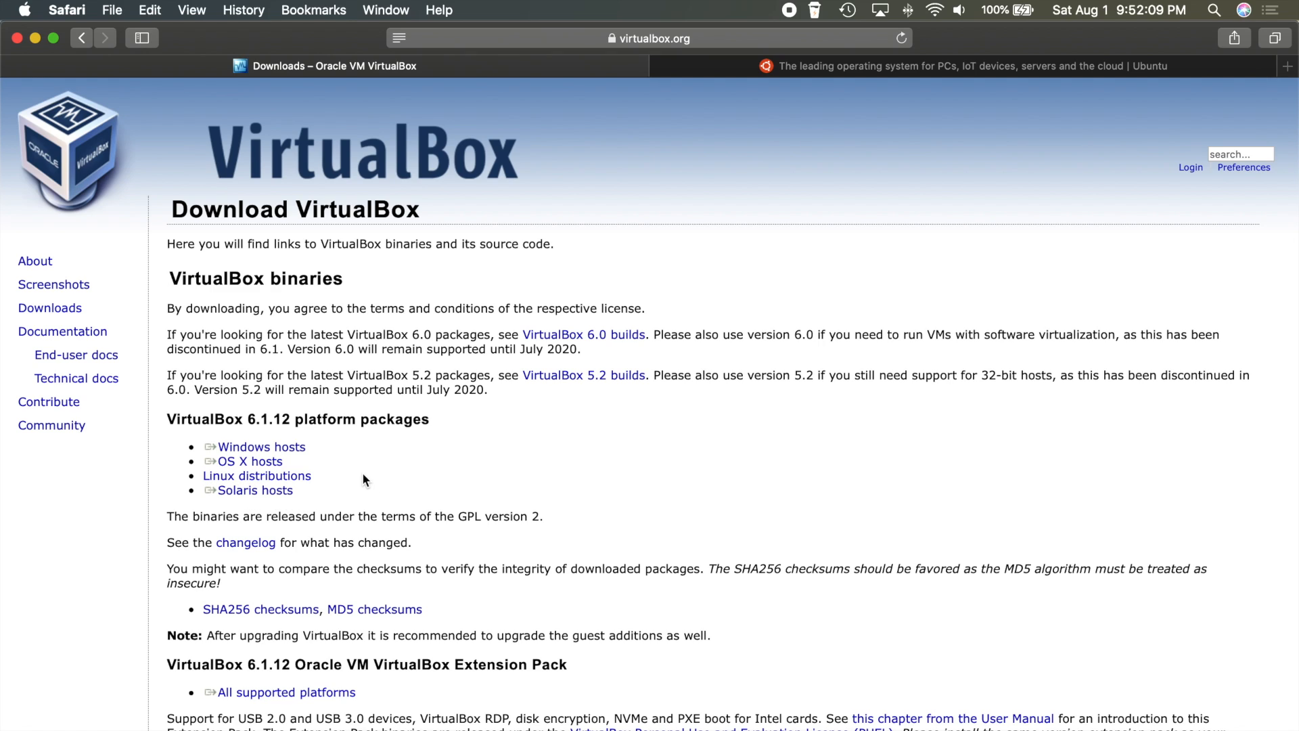
triple_click(294, 450)
left_click(334, 448)
triple_click(334, 448)
triple_click(278, 463)
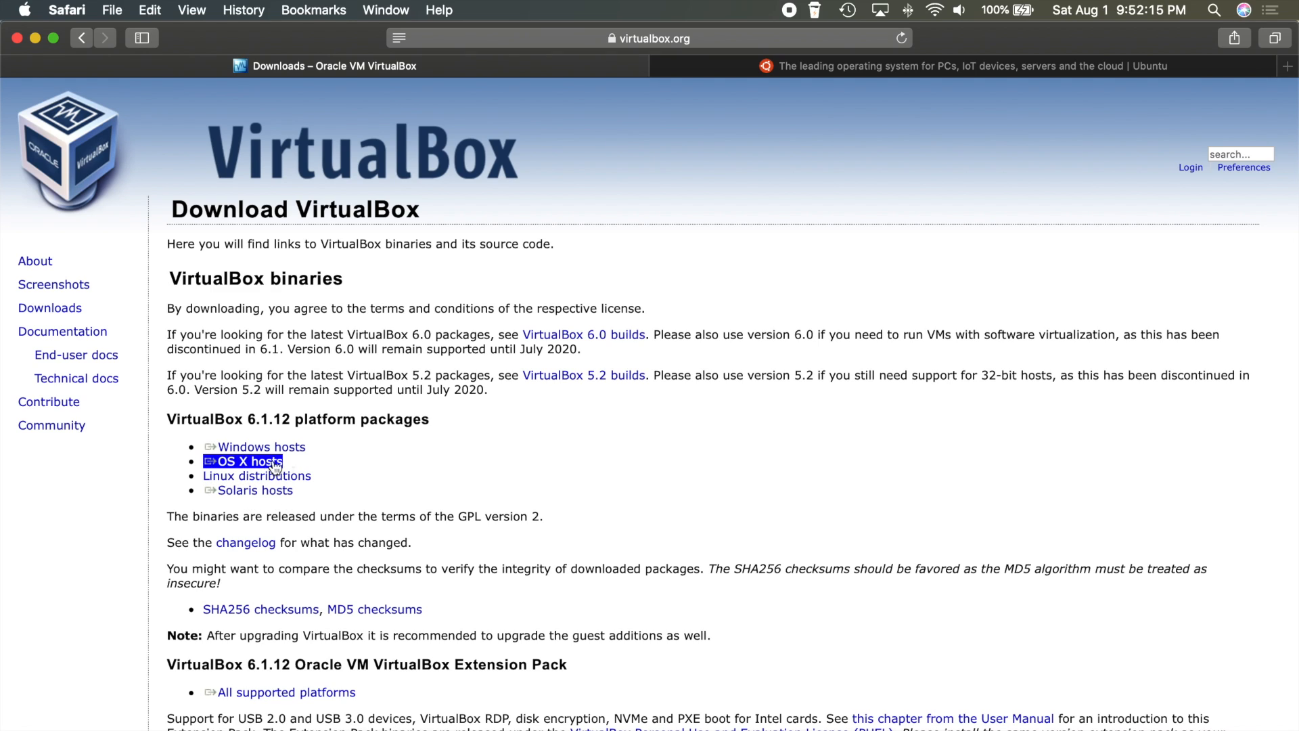
Start the VirtualBox 6.1.12 OS X hosts download, then stop it in Safari's Downloads list
left_click(241, 463)
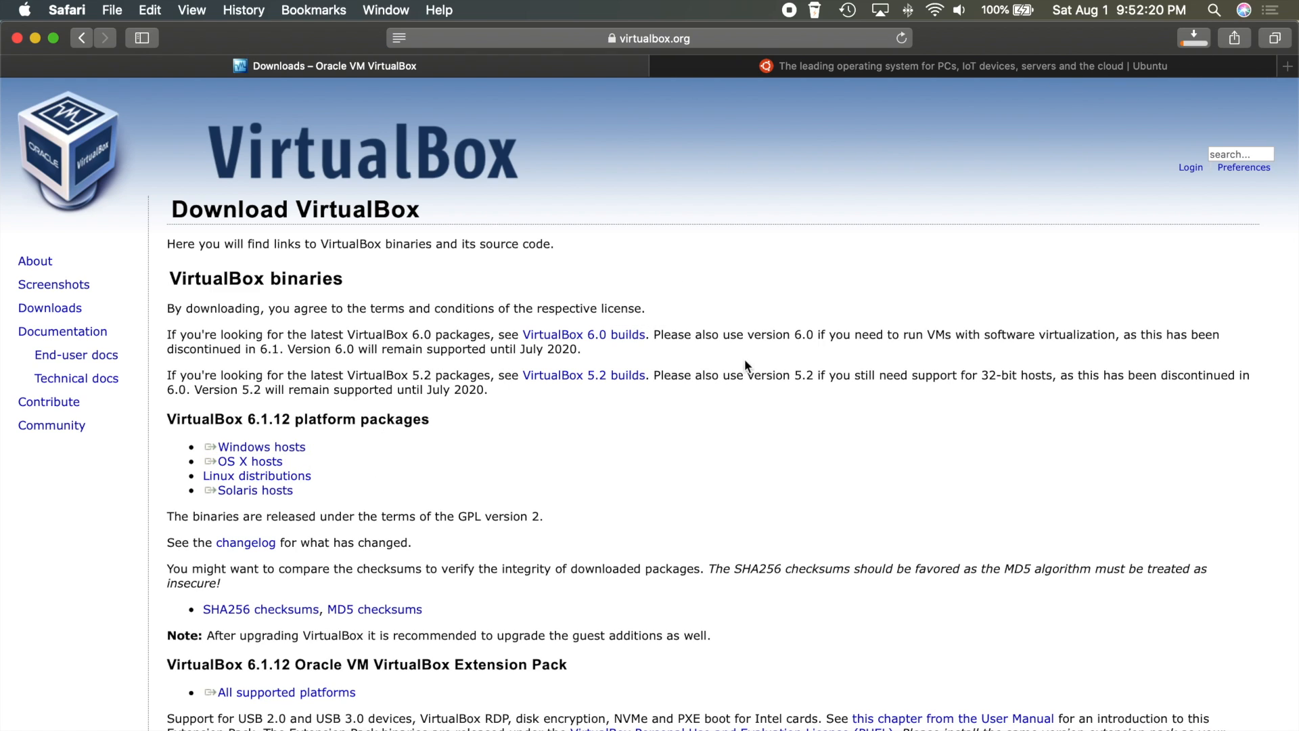
left_click(1191, 42)
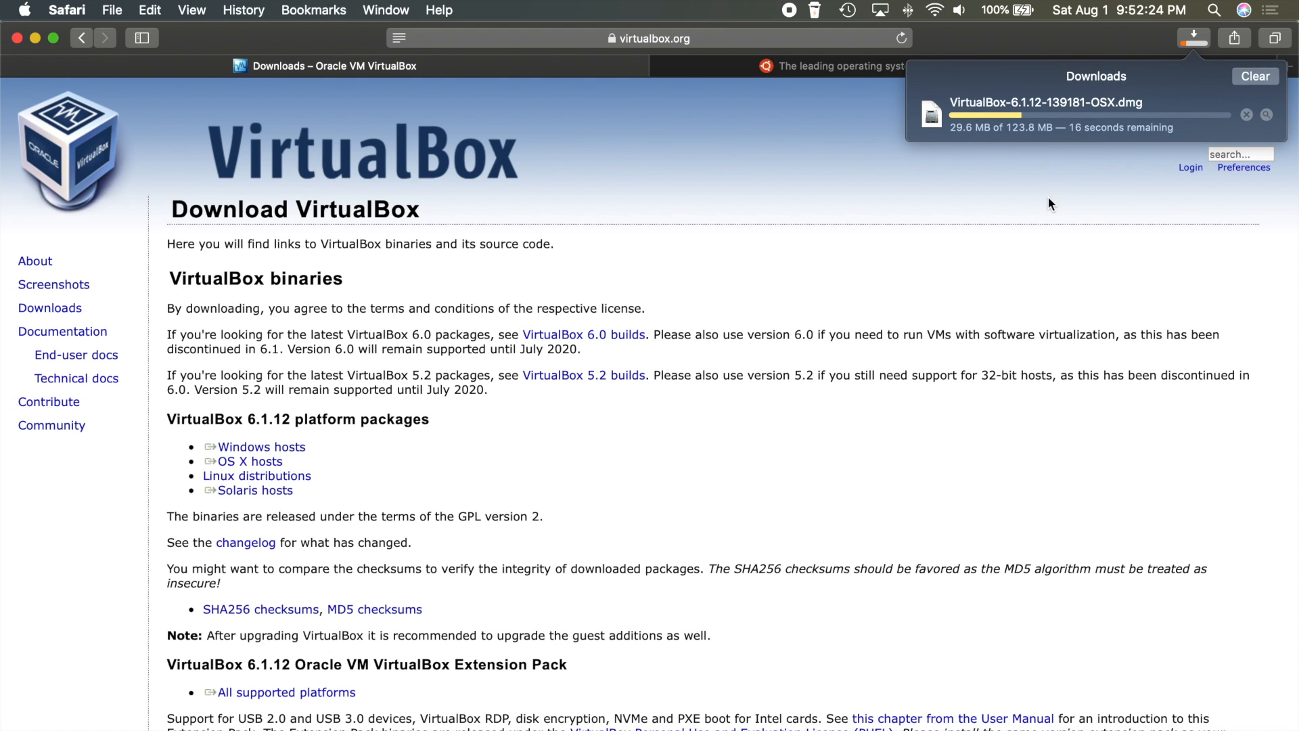
left_click(1247, 115)
Clear the stopped download, then open and close System Preferences' Security & Privacy settings
left_click(1256, 77)
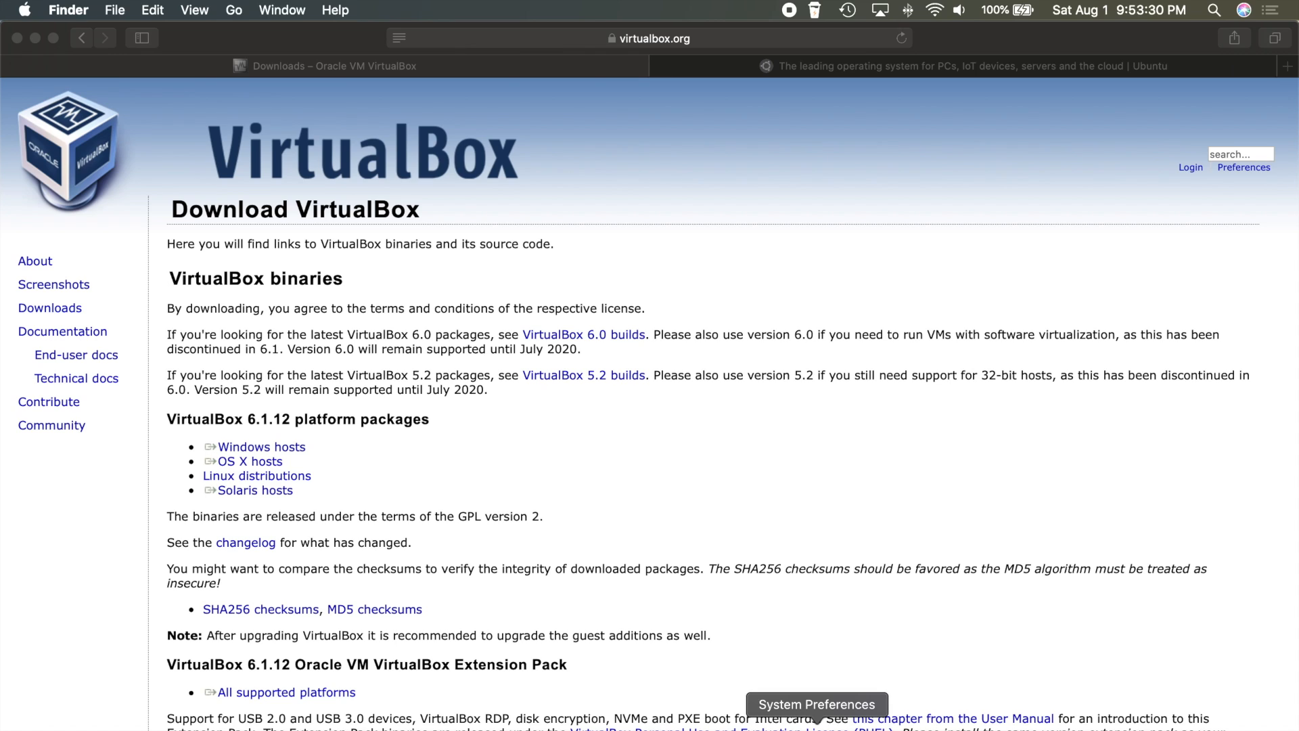
left_click(818, 729)
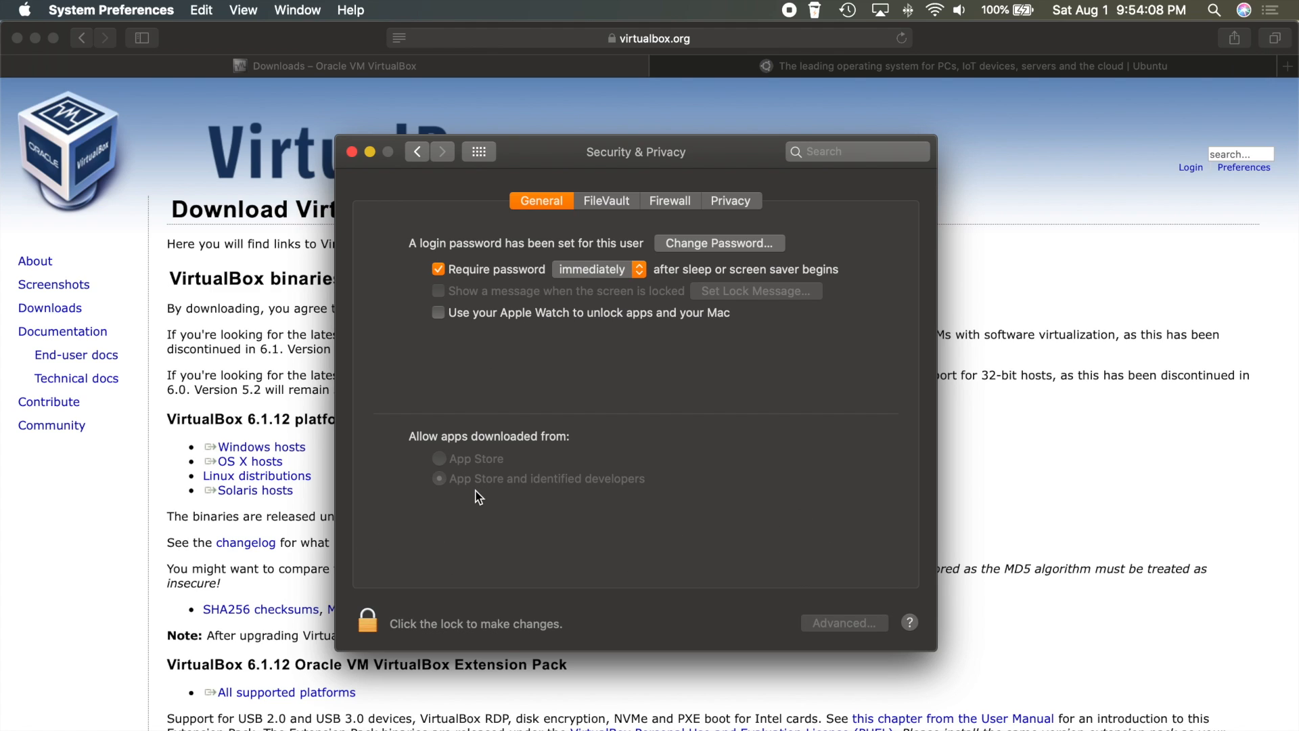
left_click(352, 152)
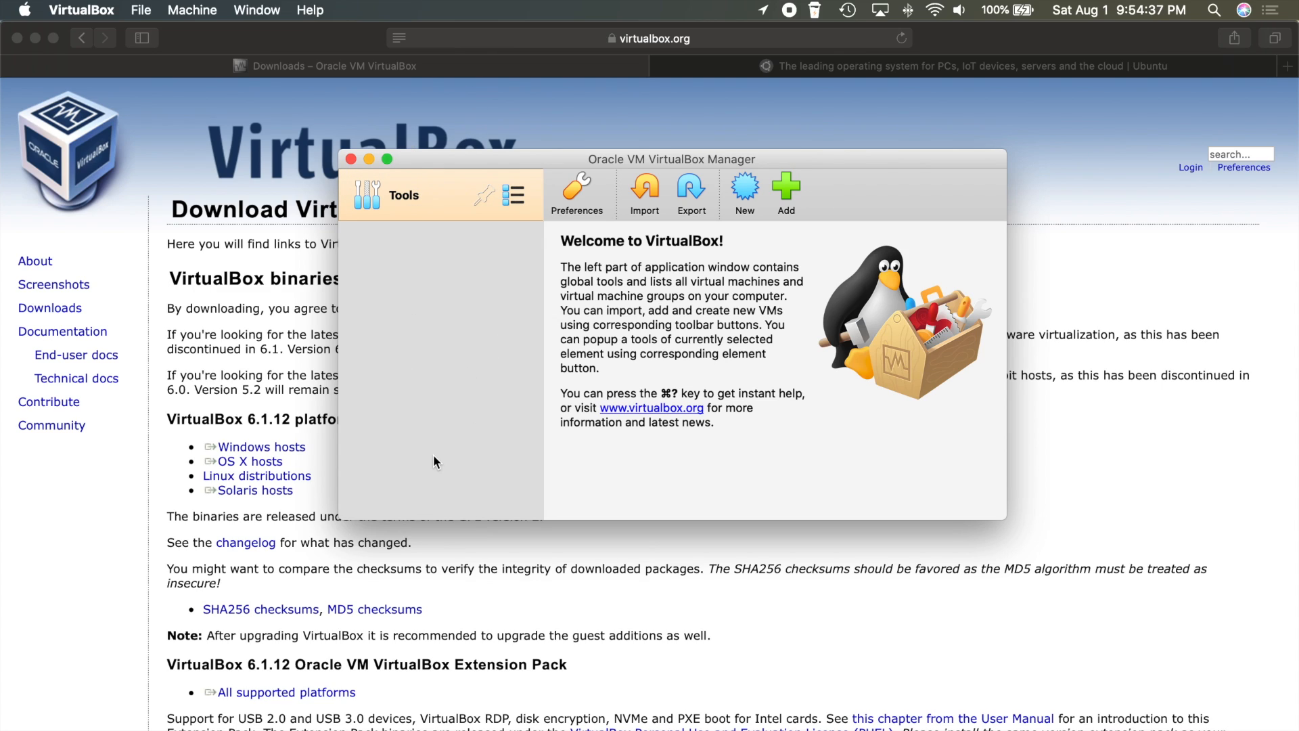
Return to Safari's ubuntu.com tab and display its Download options for Ubuntu Desktop 20.04 LTS
left_click(722, 117)
left_click(801, 68)
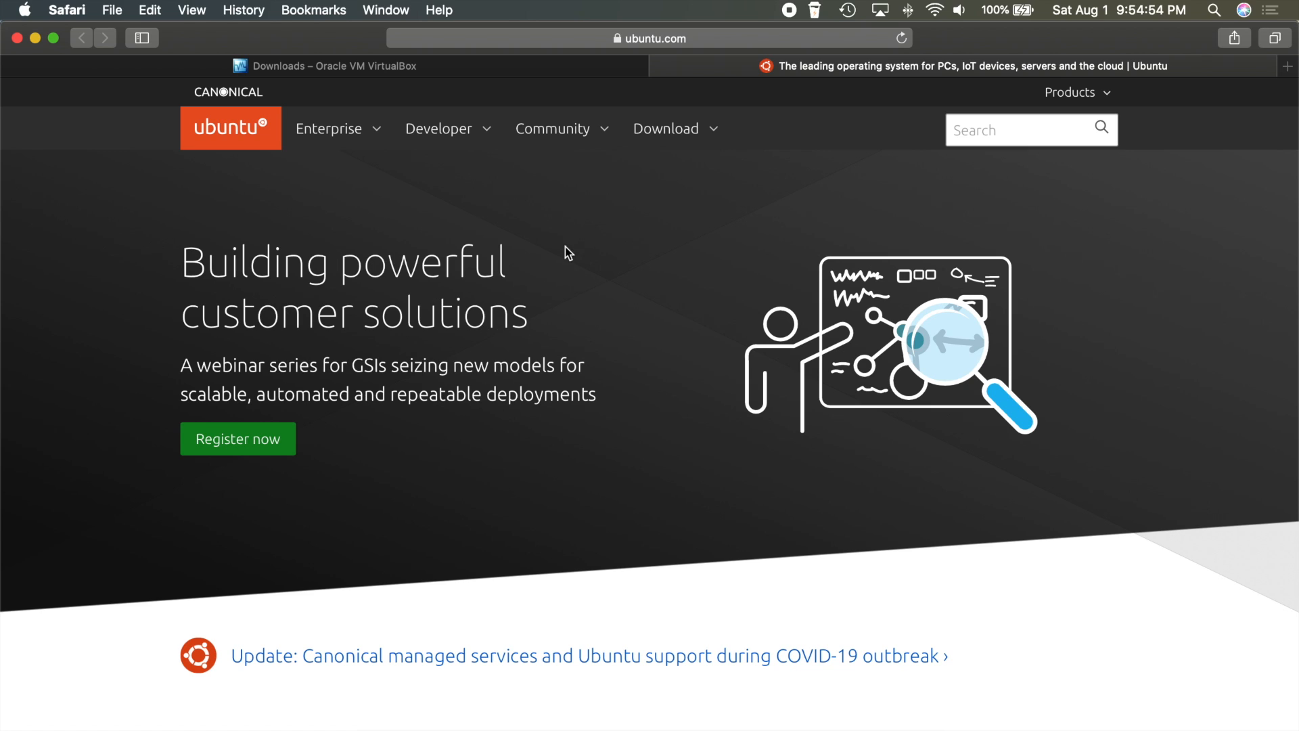
left_click(661, 140)
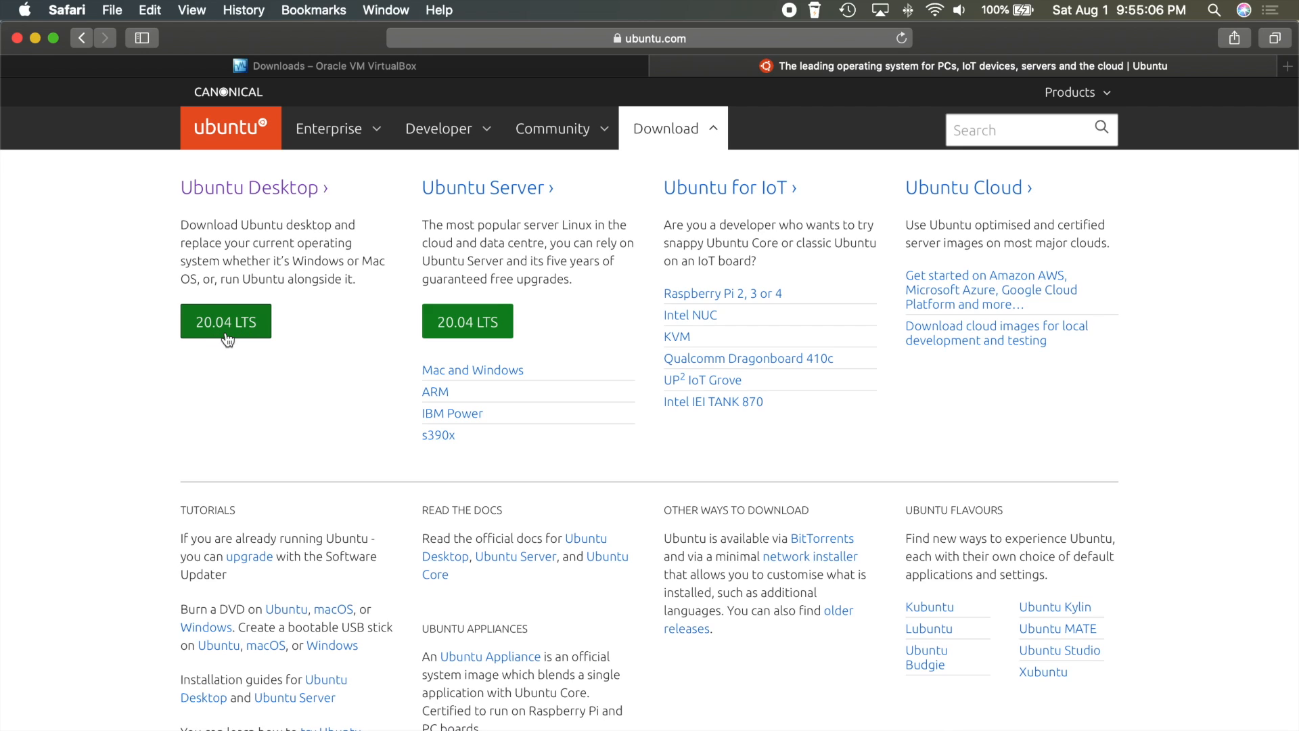
Start the Ubuntu 20.04 LTS desktop ISO download, then stop and clear it
left_click(255, 190)
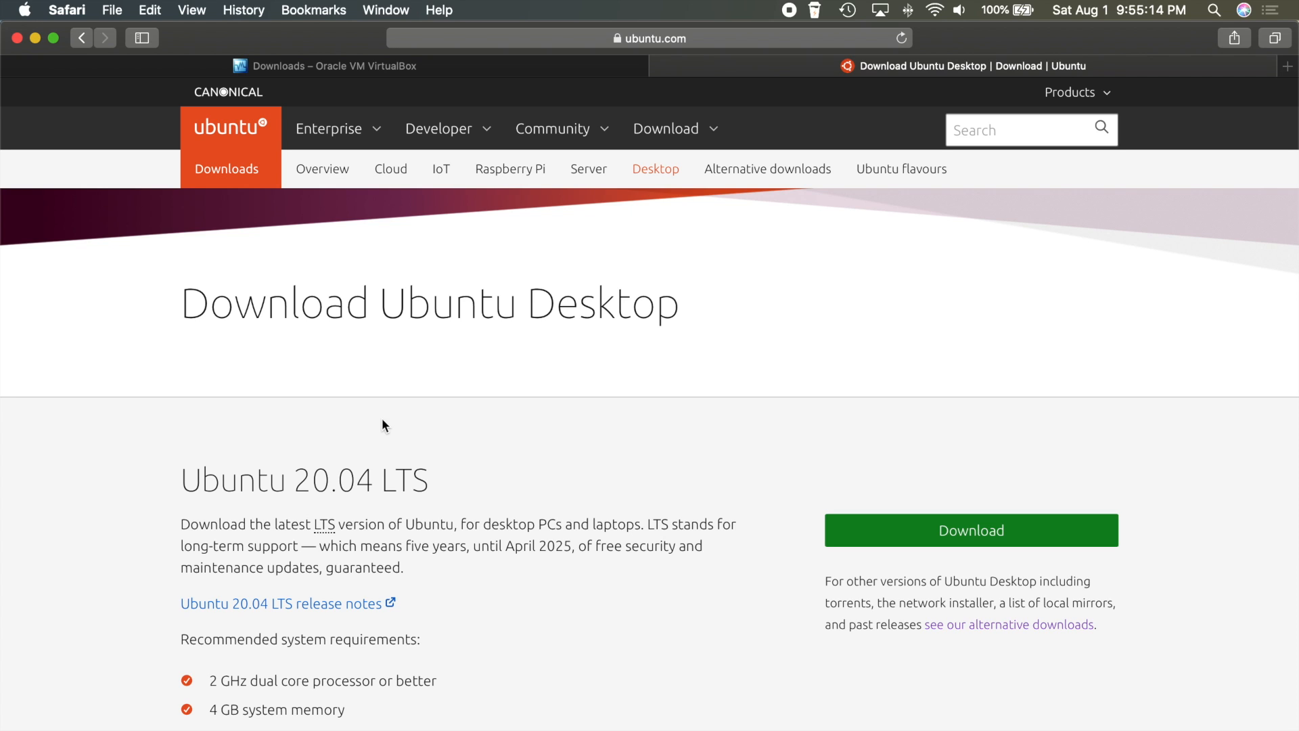
scroll(647, 539, "down", 5)
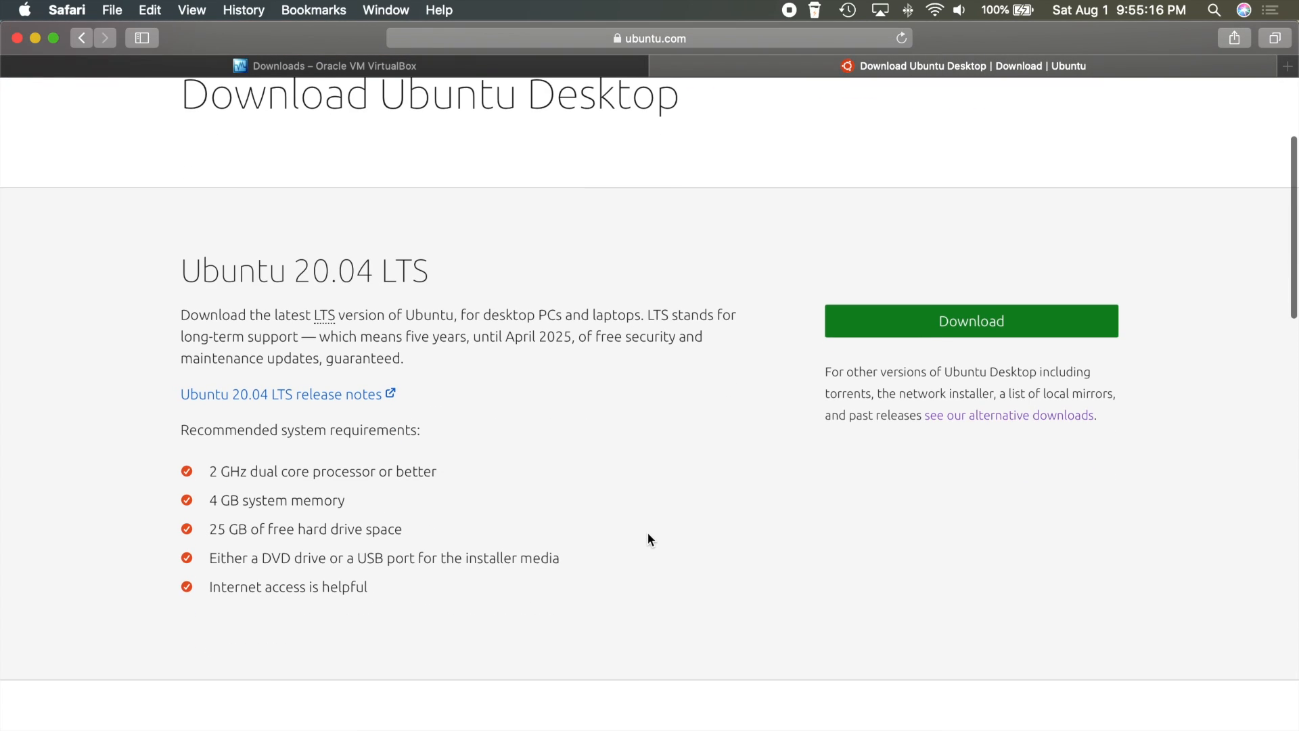
left_click(950, 321)
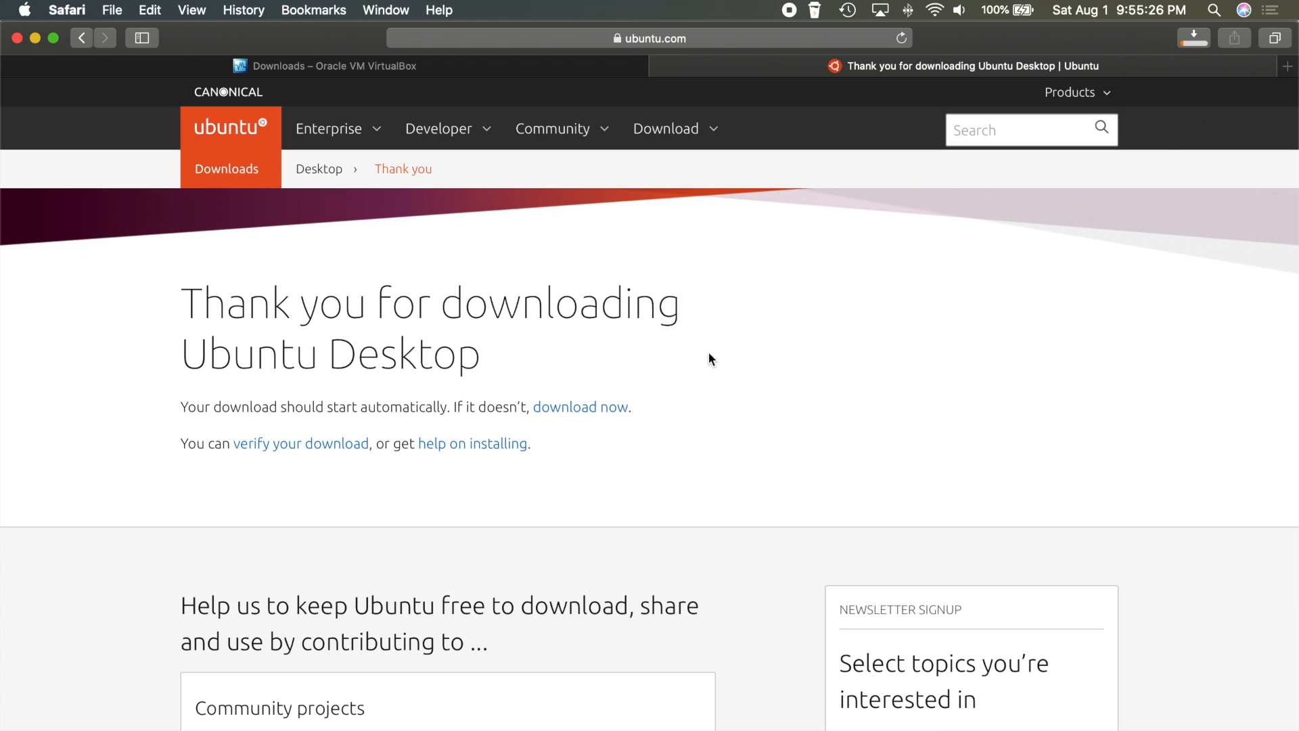
left_click(1189, 45)
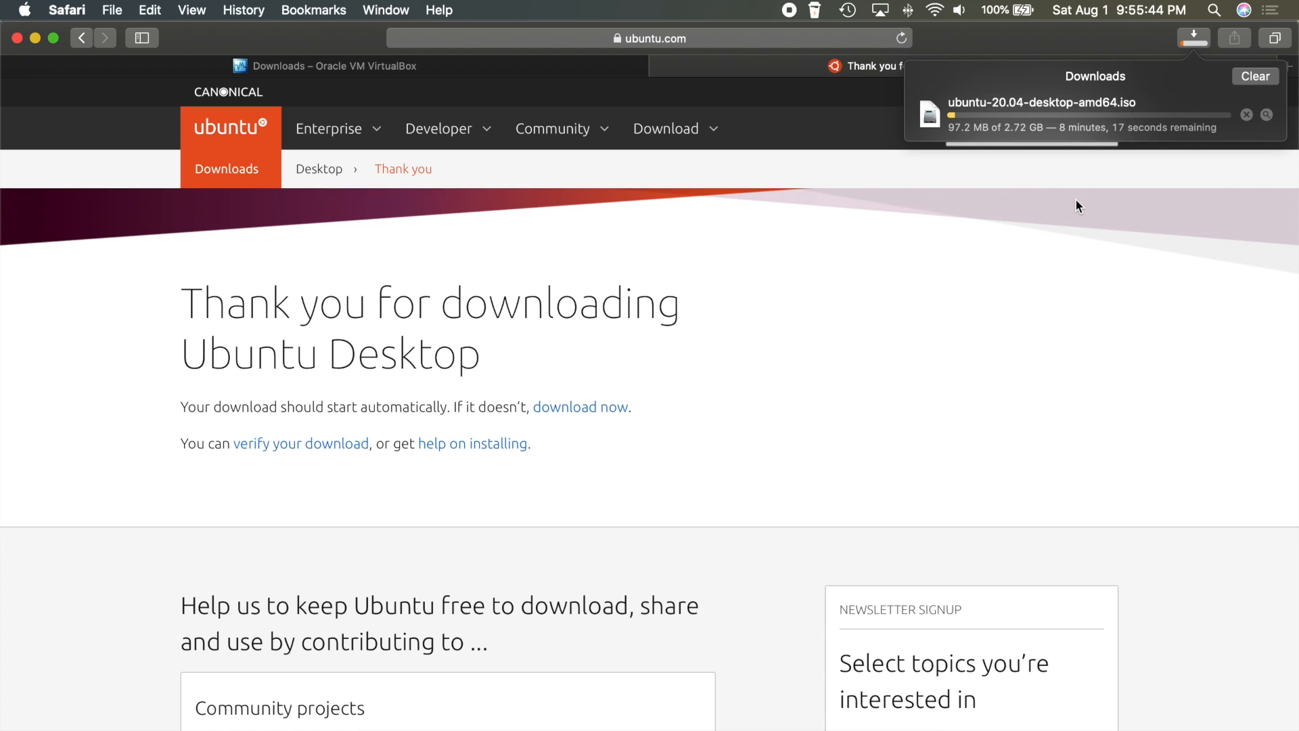
left_click(1246, 114)
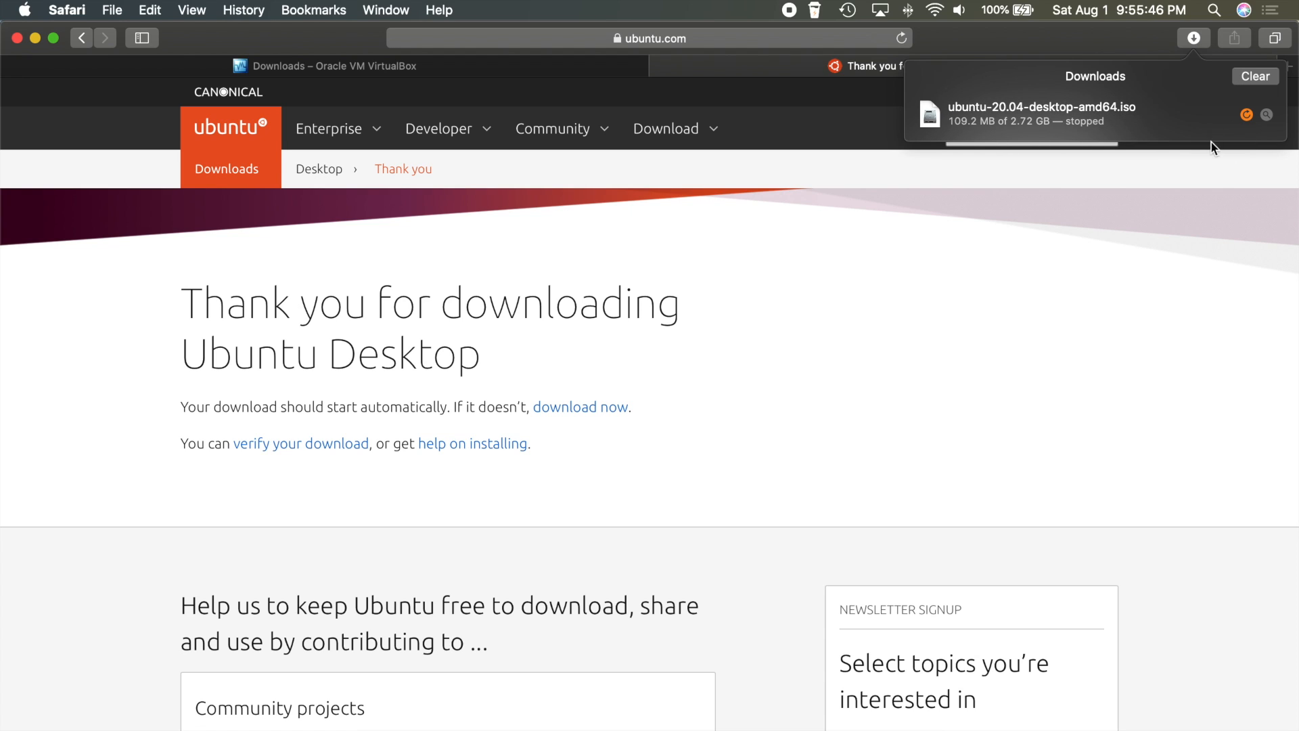
left_click(1252, 76)
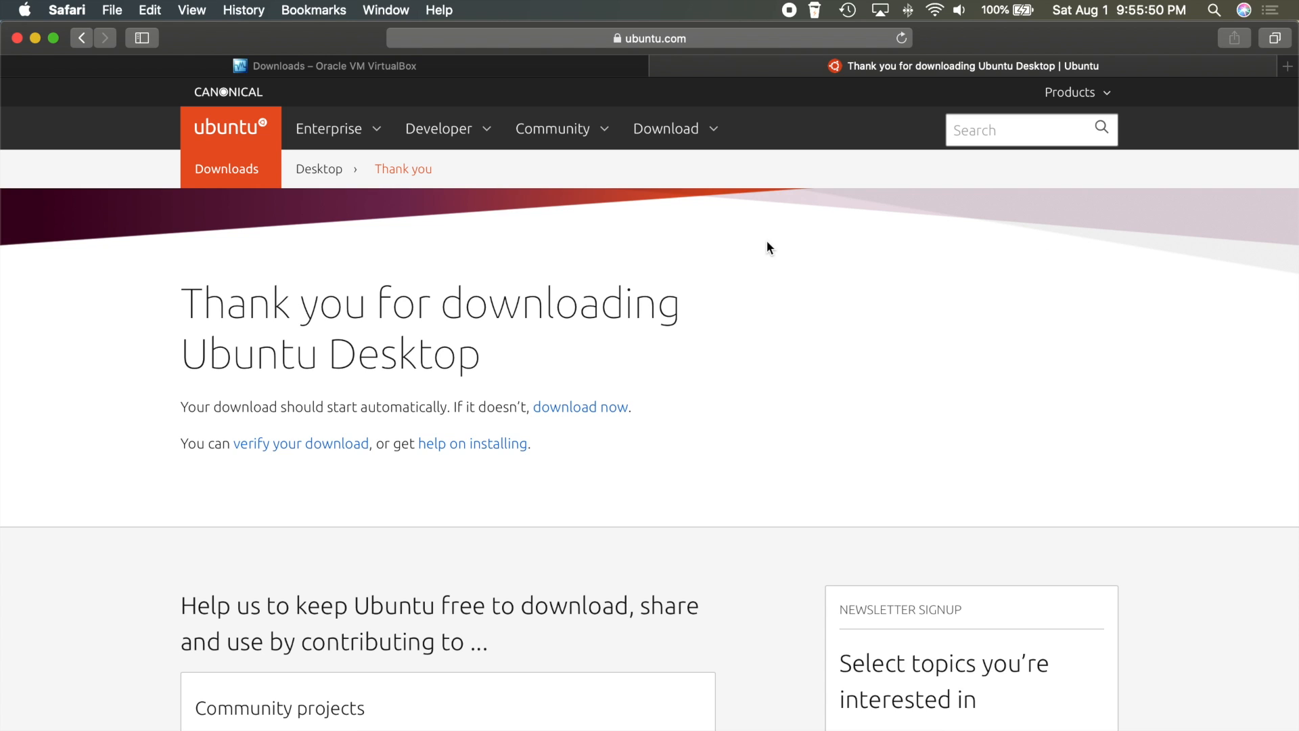
key("super+bracketleft")
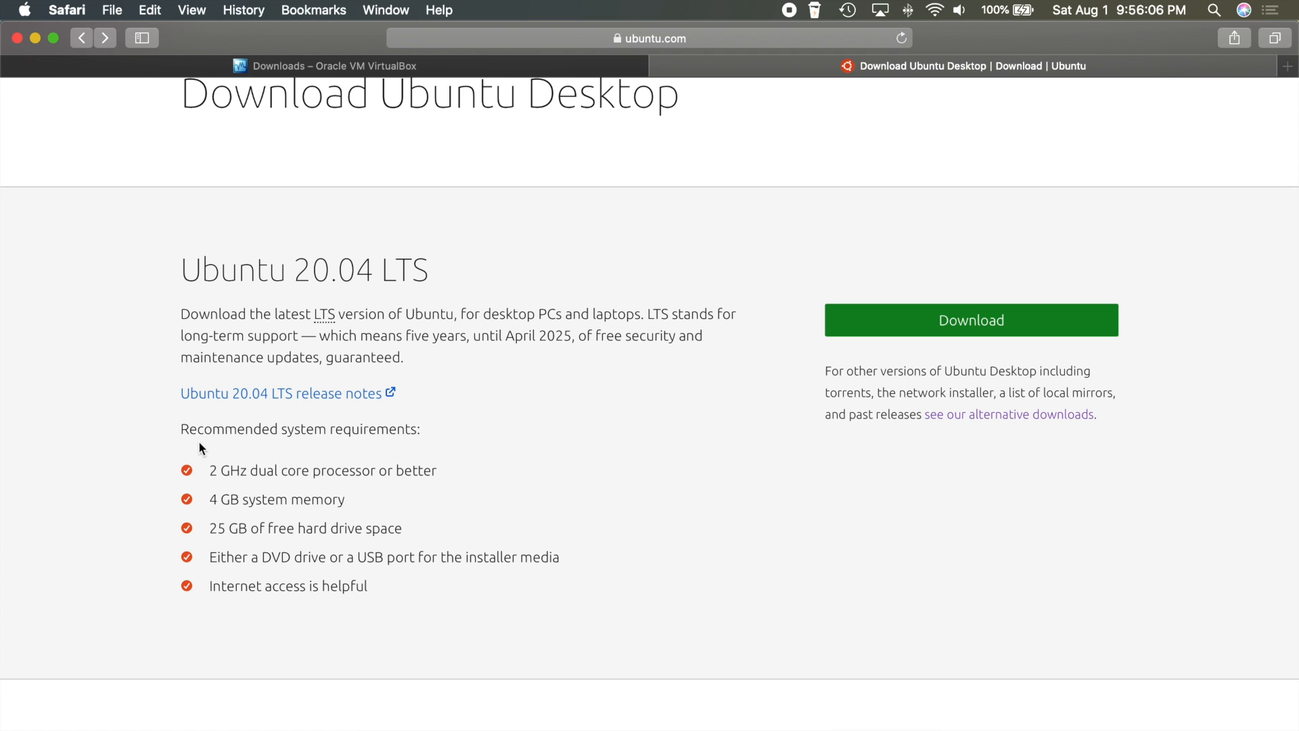
Highlight Ubuntu's recommended system requirements, marking the processor and memory lines
left_click_drag(189, 438, 322, 433)
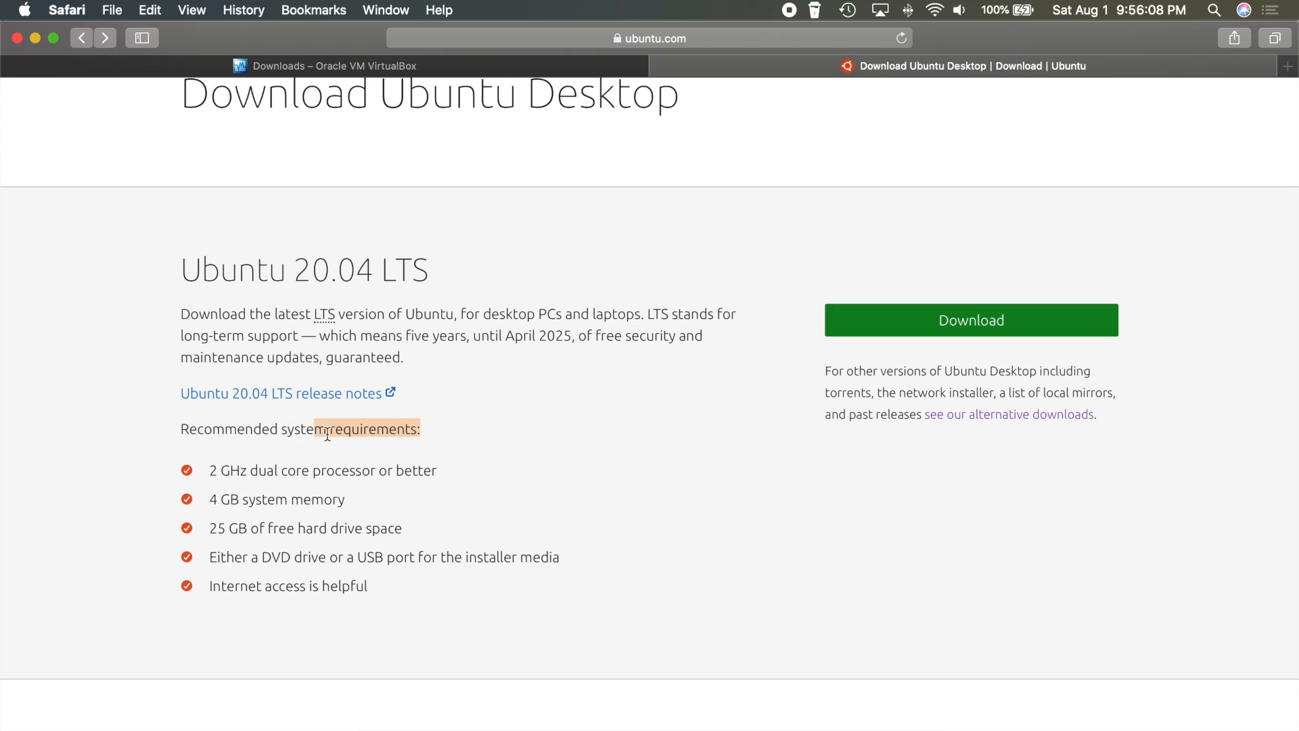
left_click_drag(214, 472, 397, 607)
left_click(424, 599)
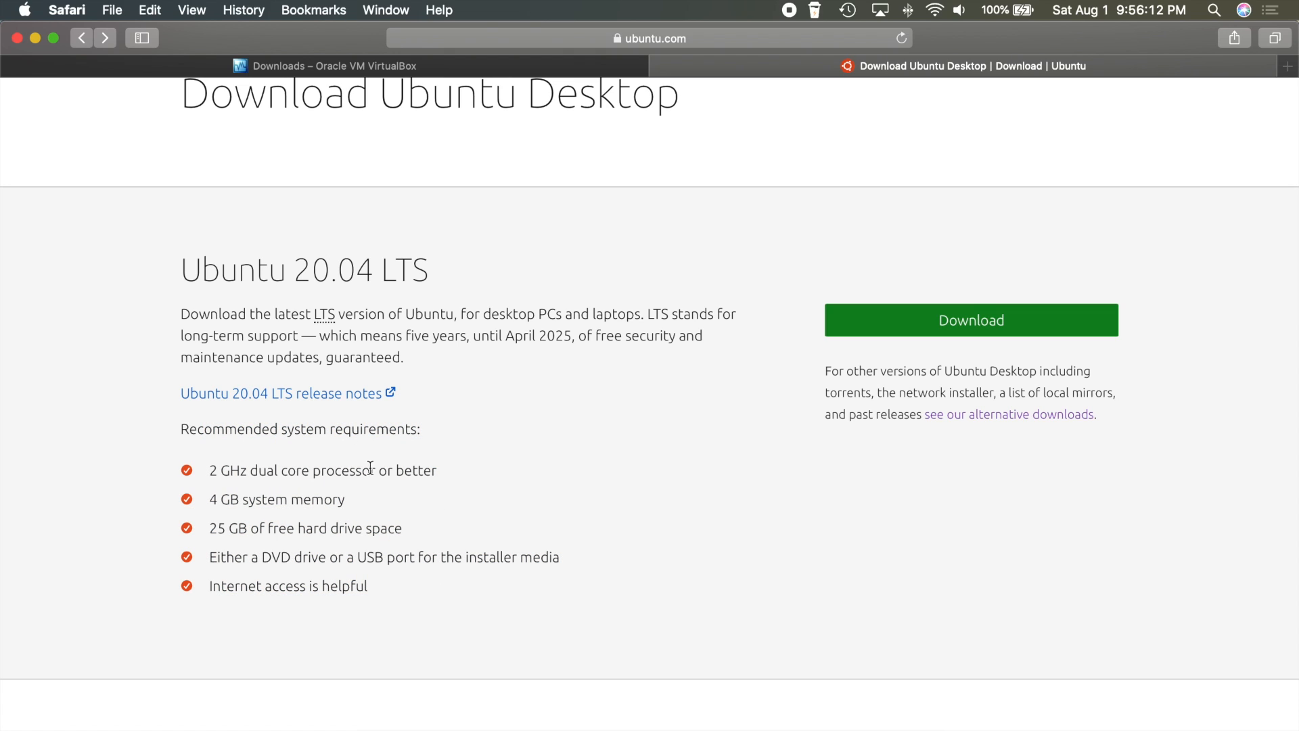
left_click_drag(207, 469, 409, 529)
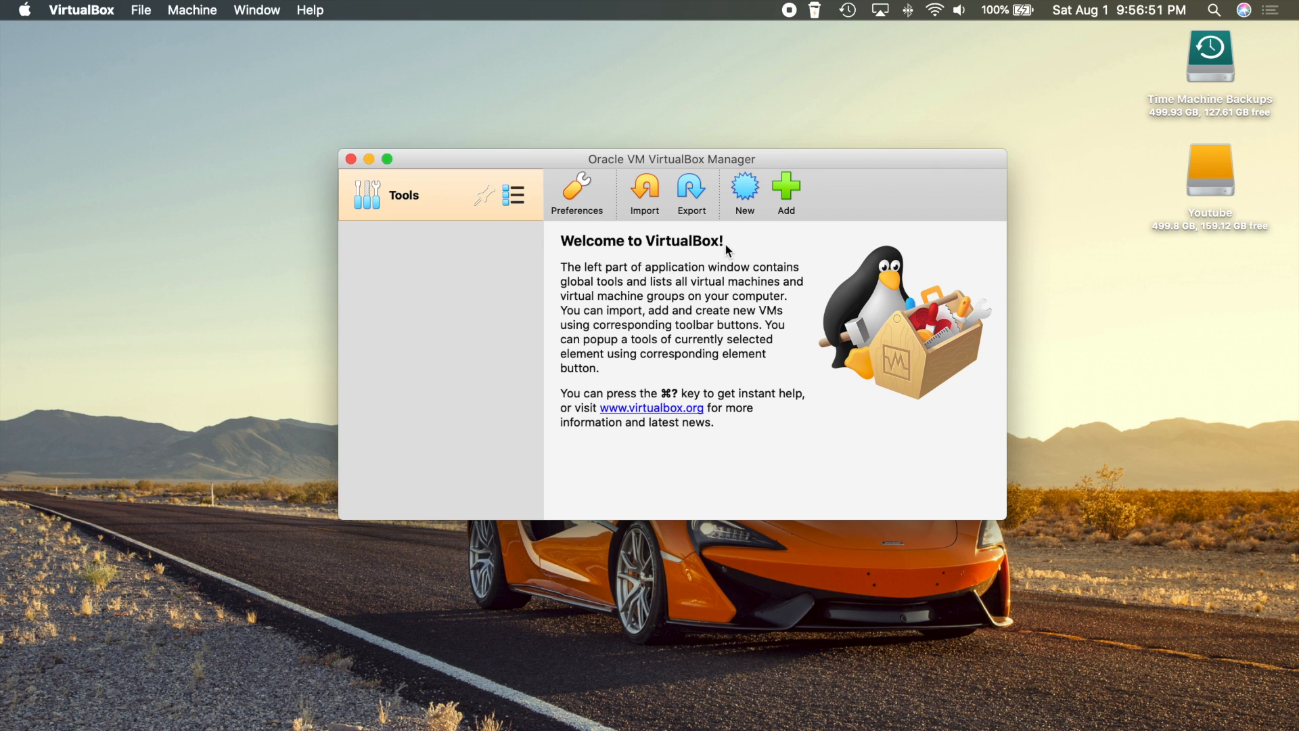
Start a new virtual machine named 'Ubuntu 20.04', typed as Linux / Ubuntu (64-bit)
left_click(747, 187)
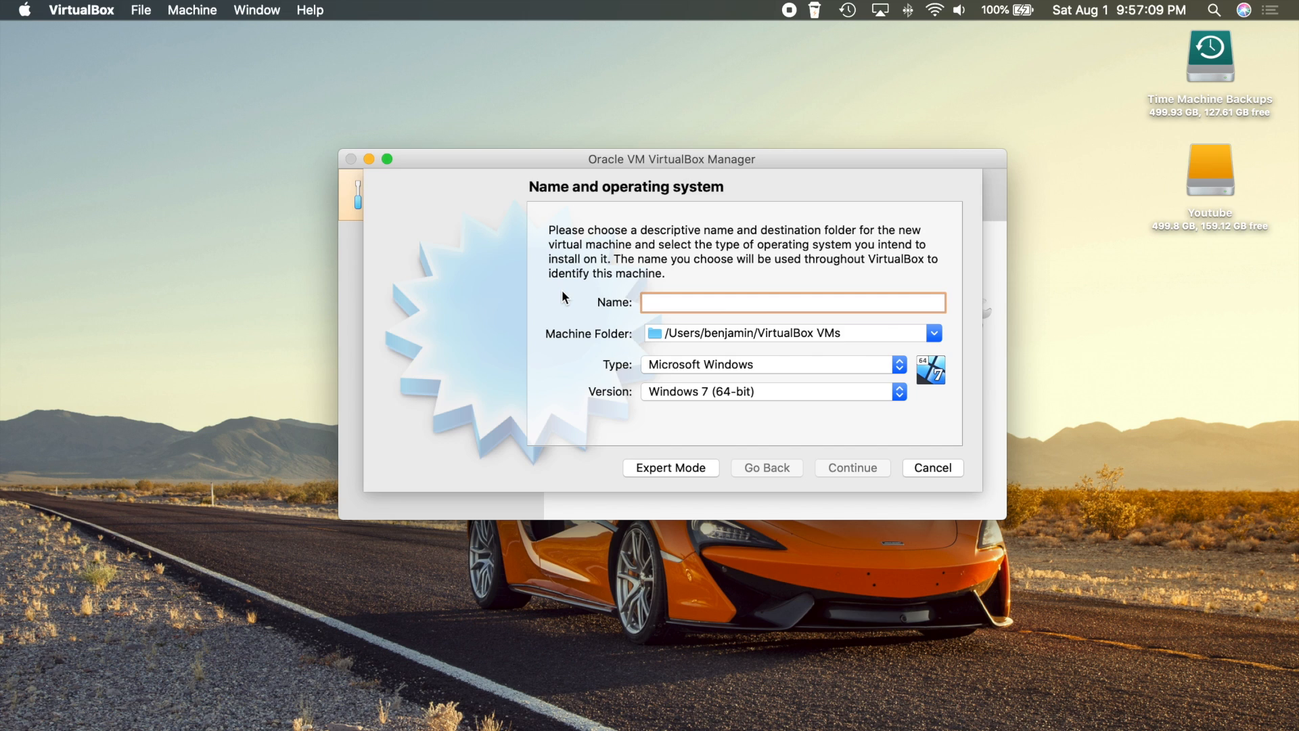
type("Ubuntu")
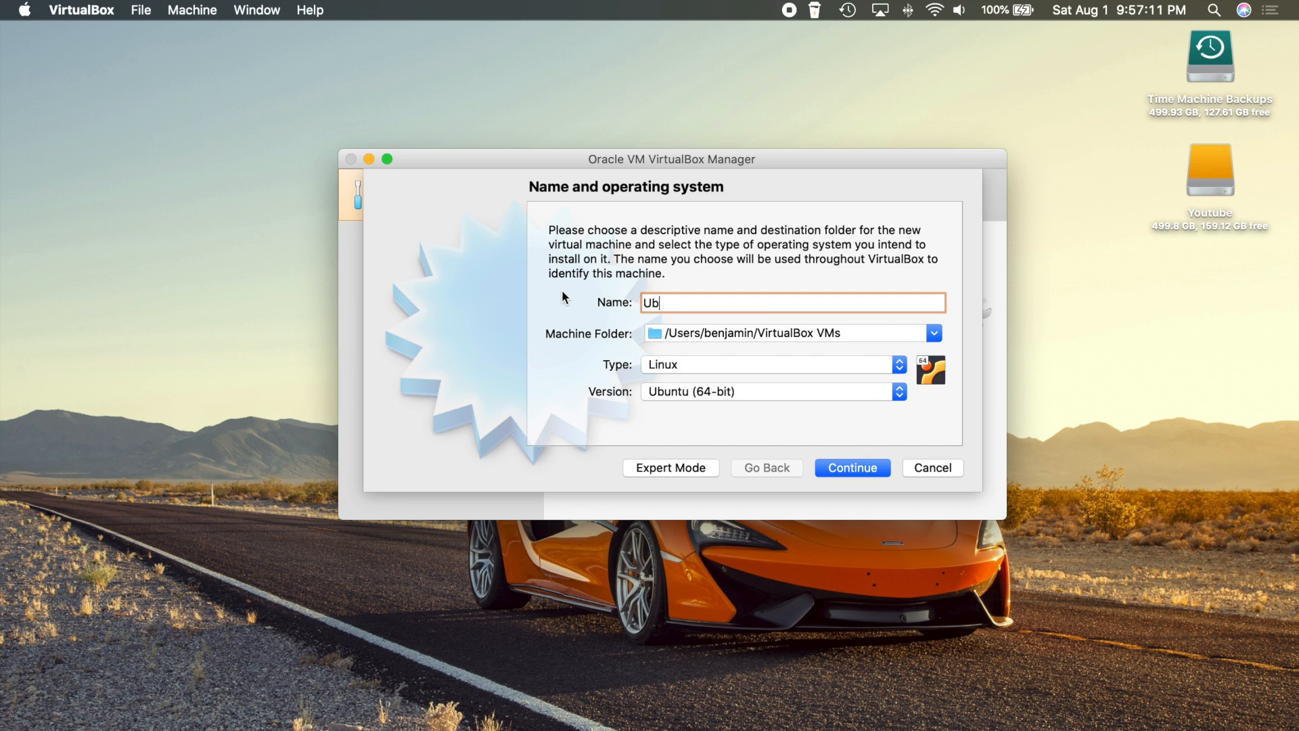
type(" 20.04")
Accept the name and OS settings and set the memory size to 2048 MB
left_click(851, 467)
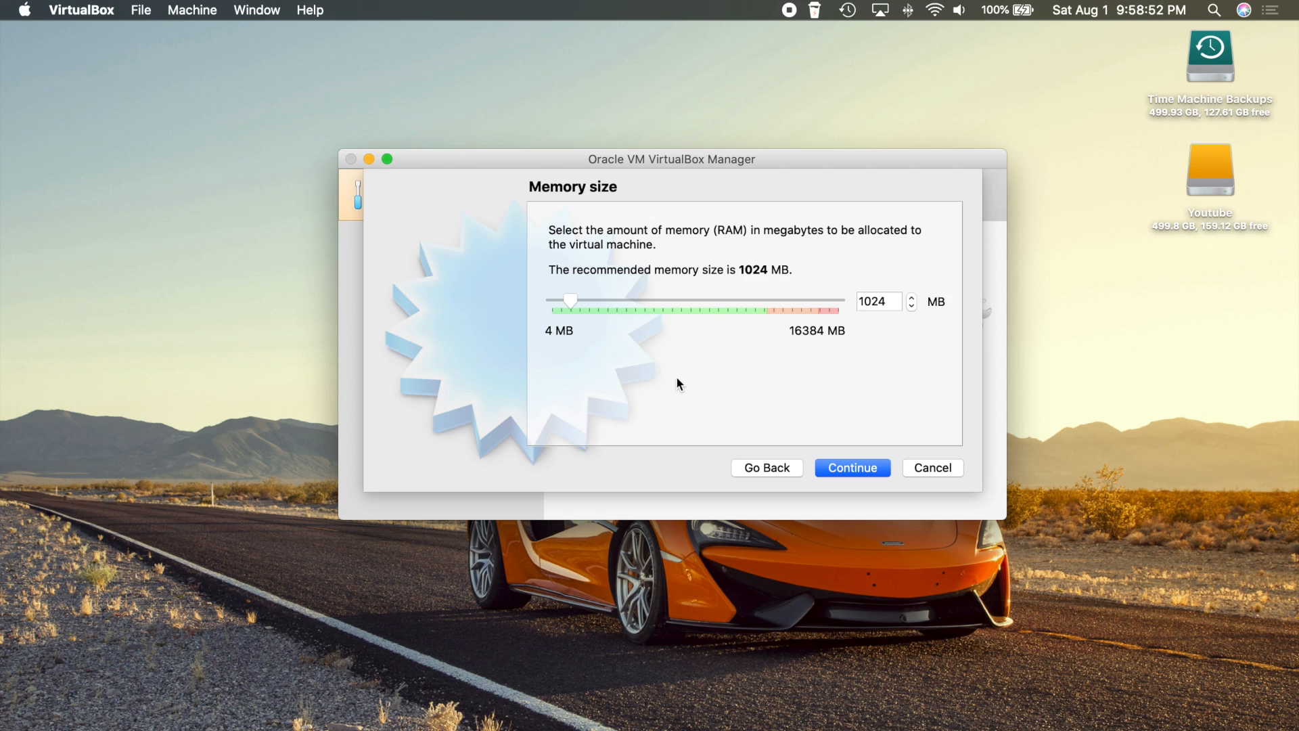
left_click_drag(567, 301, 597, 322)
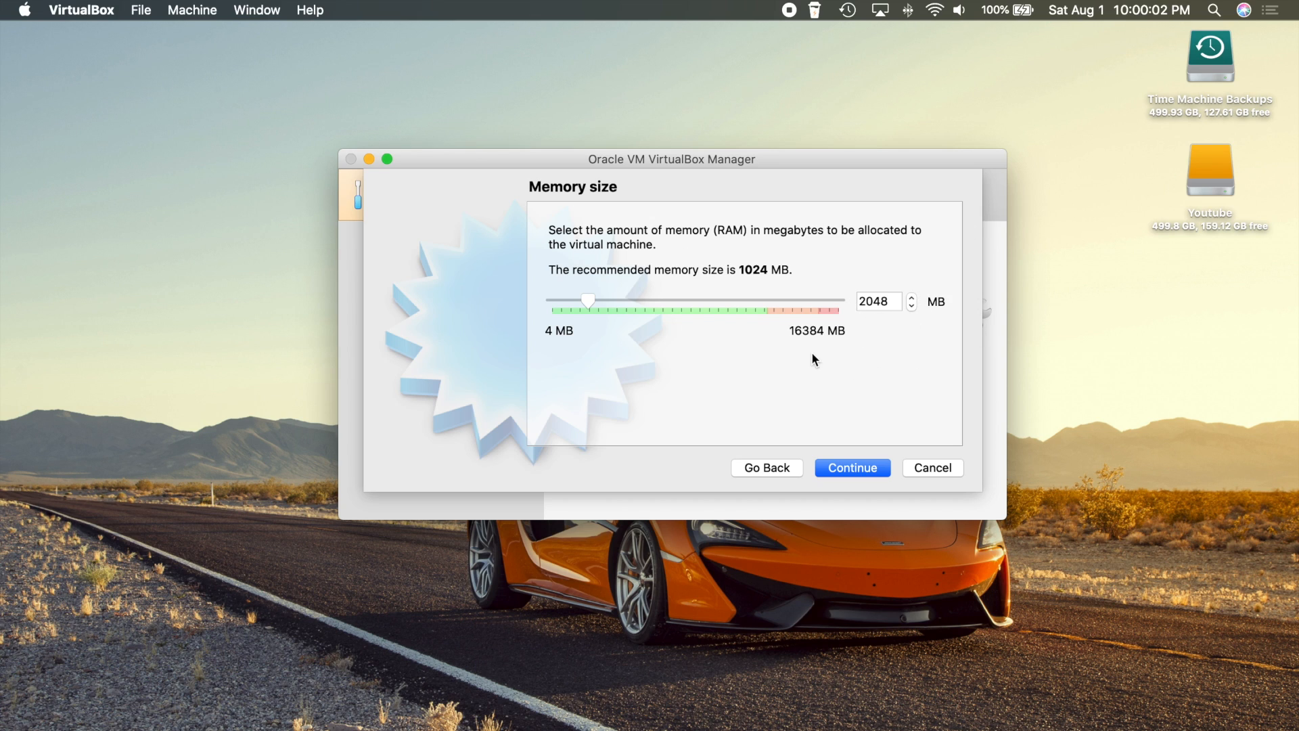
left_click(847, 468)
left_click(853, 468)
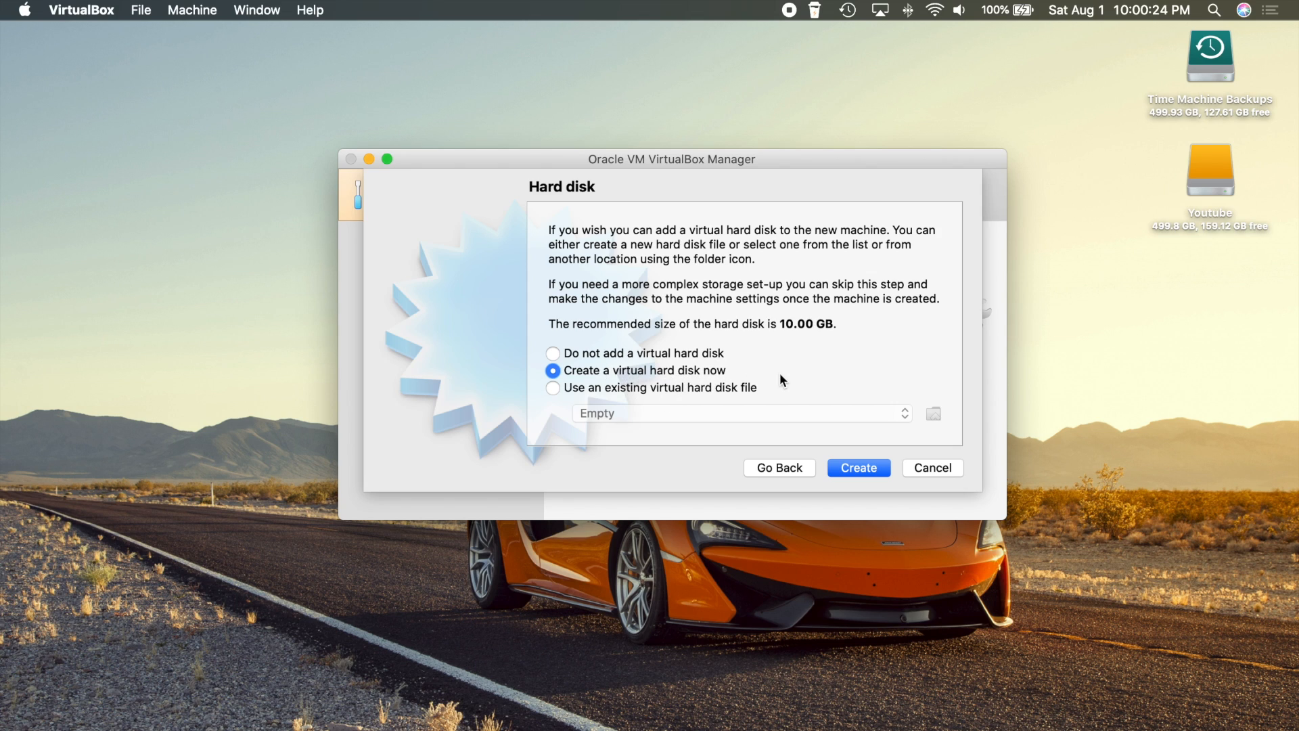
Choose to create a new virtual hard disk now, keeping the VDI file type
left_click(858, 467)
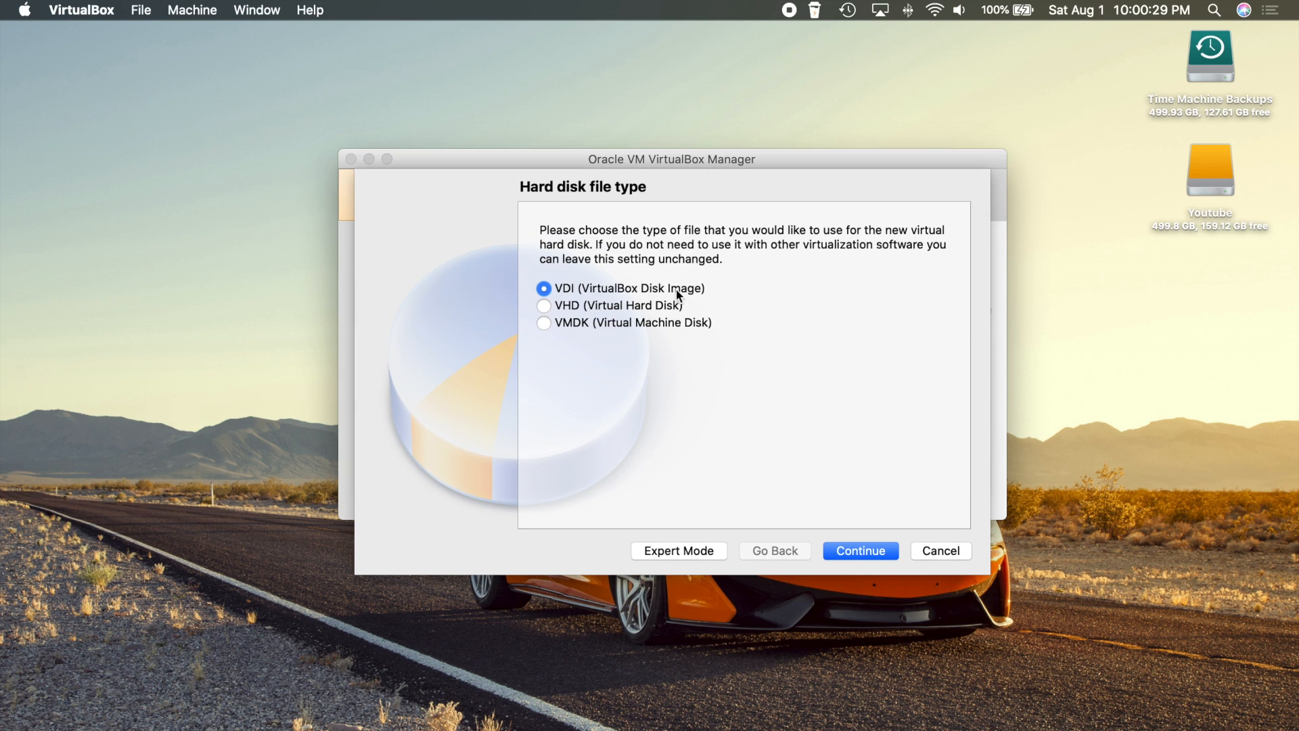
left_click(856, 549)
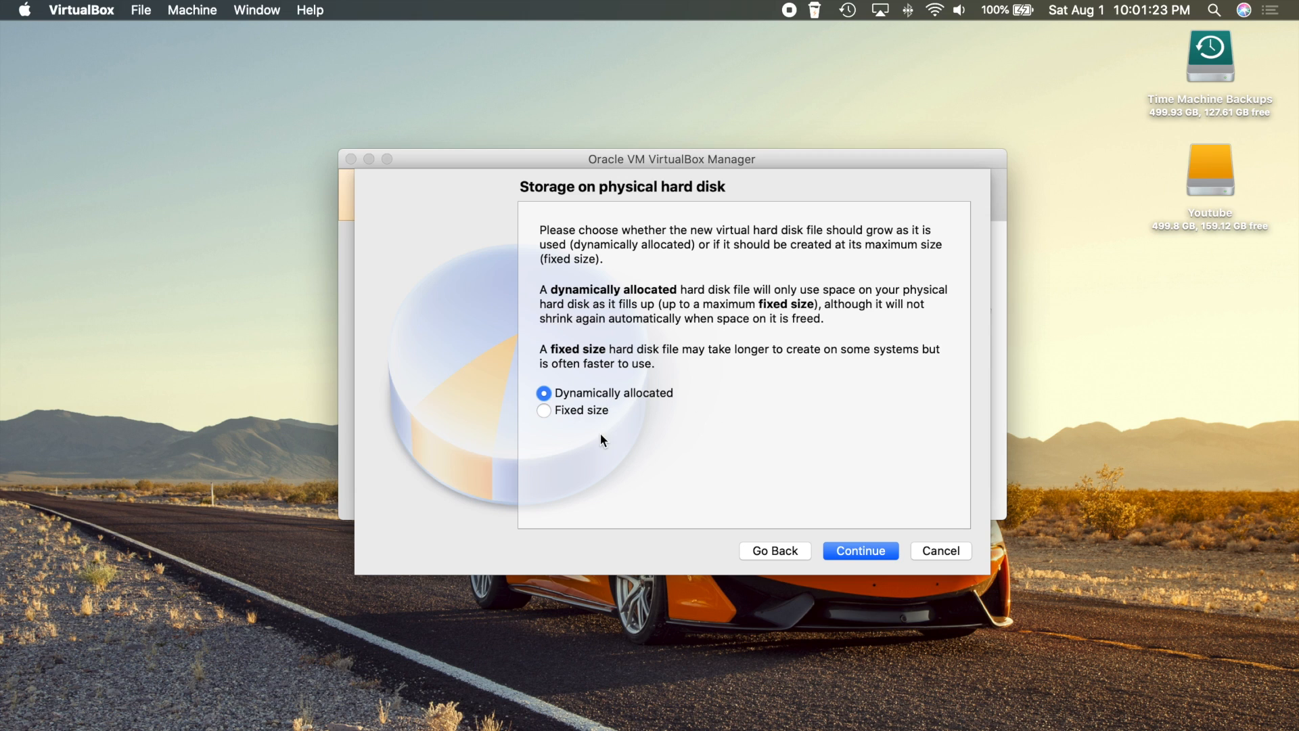
Keep the disk dynamically allocated, change its size from 10.00 to 64 GB, and create it
left_click(862, 551)
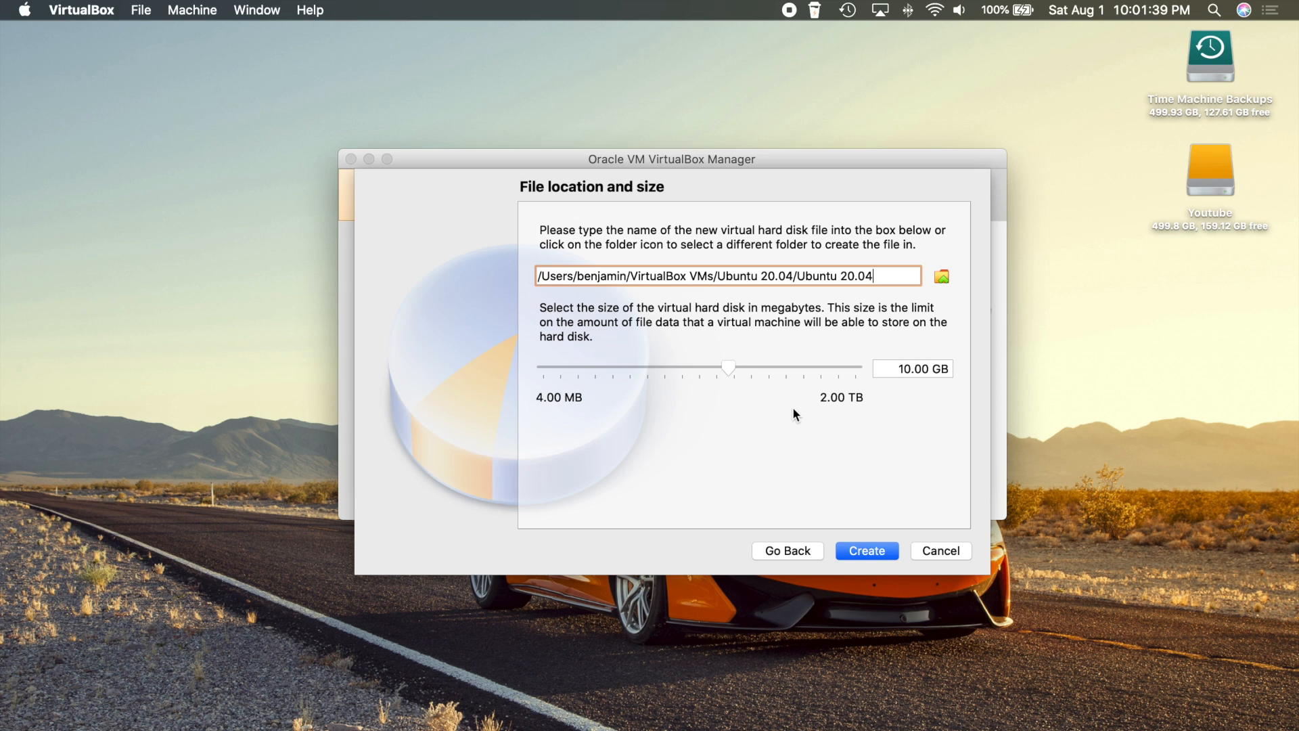
left_click(910, 370)
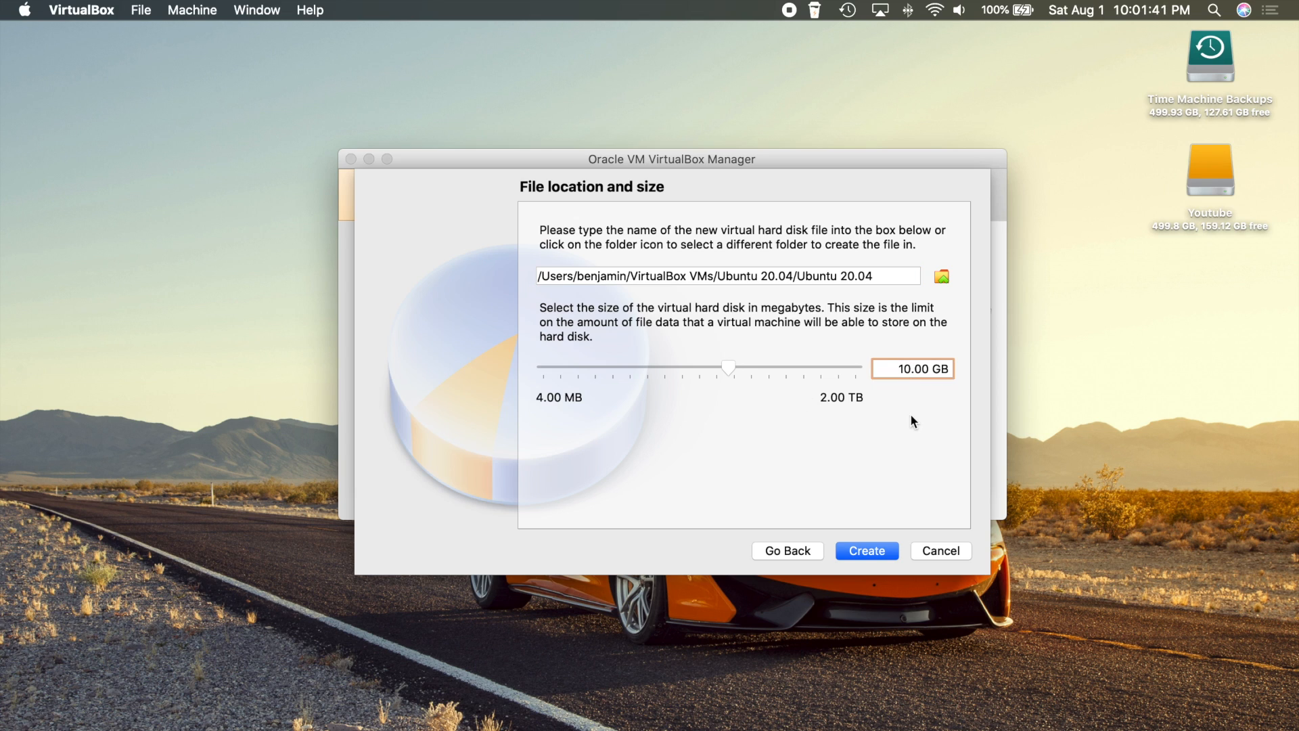
key("BackSpace")
key("BackSpace")
type("64")
left_click(895, 552)
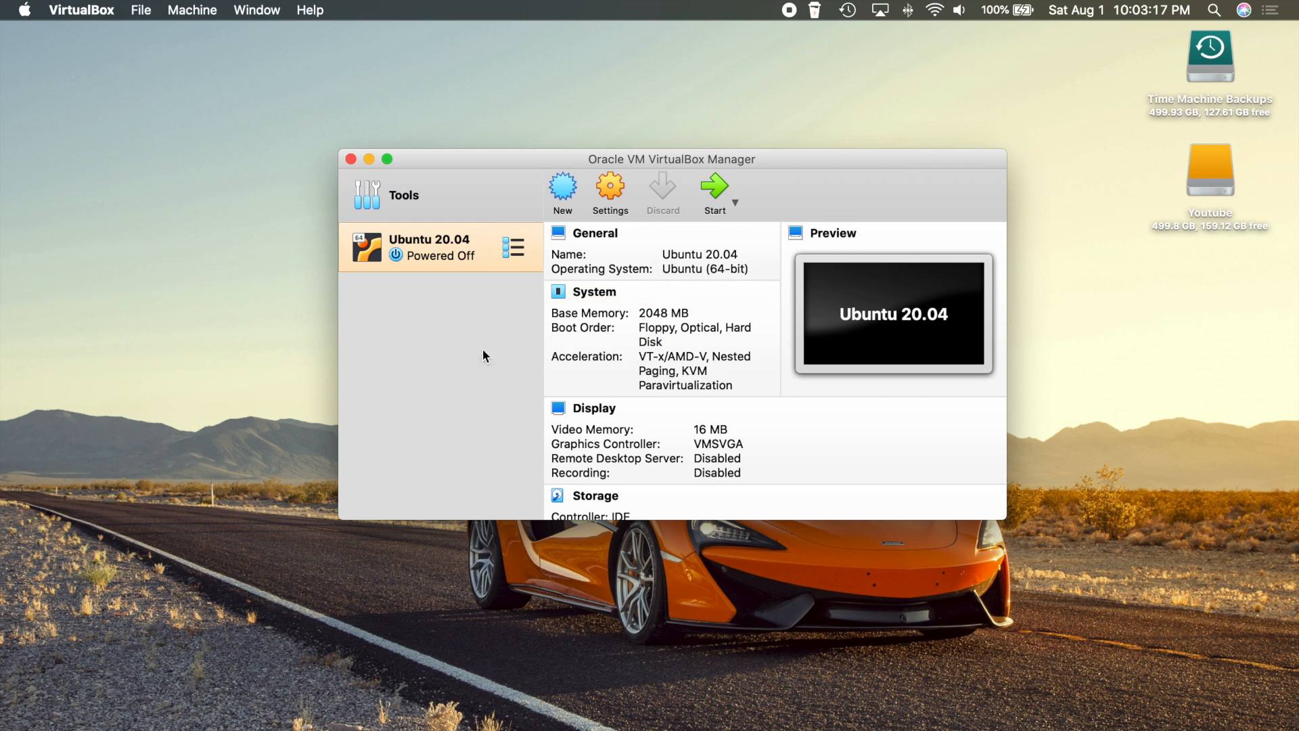
Open Ubuntu 20.04's settings and browse the General Advanced, Description, Disk Encryption and Basic tabs
left_click(610, 192)
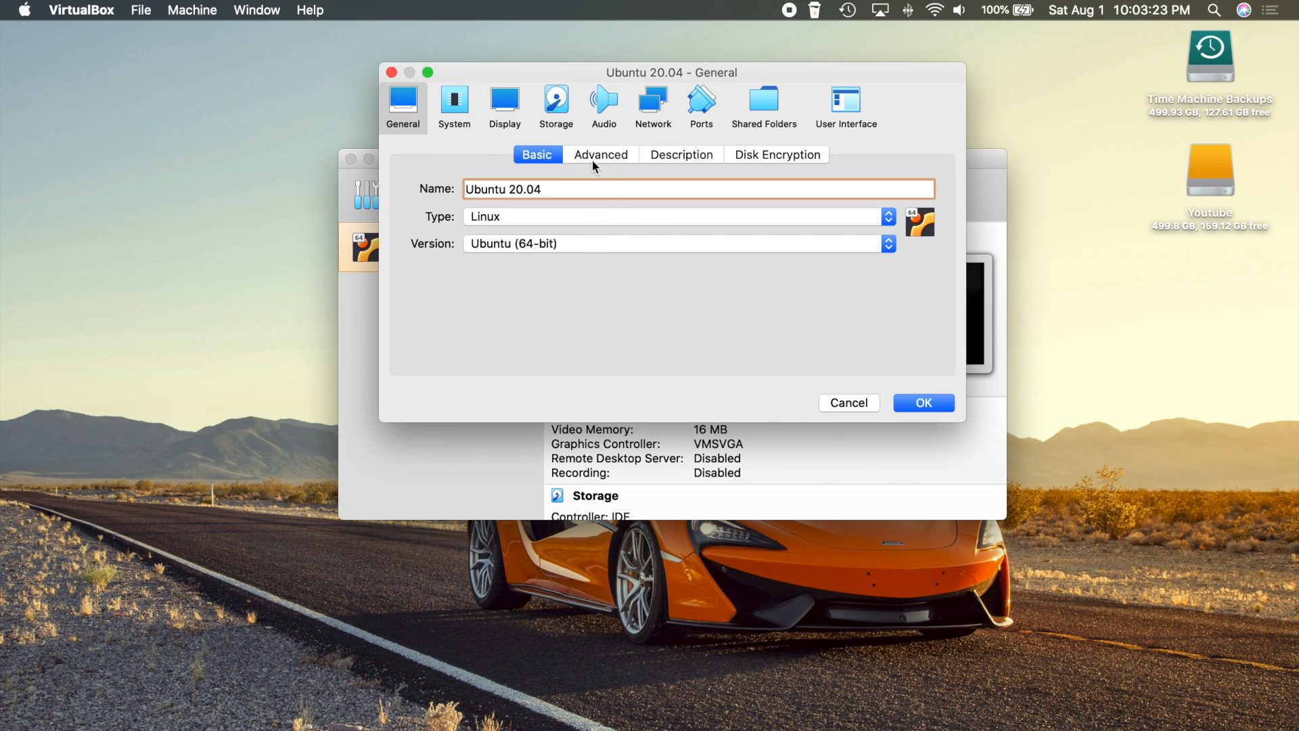
left_click(605, 155)
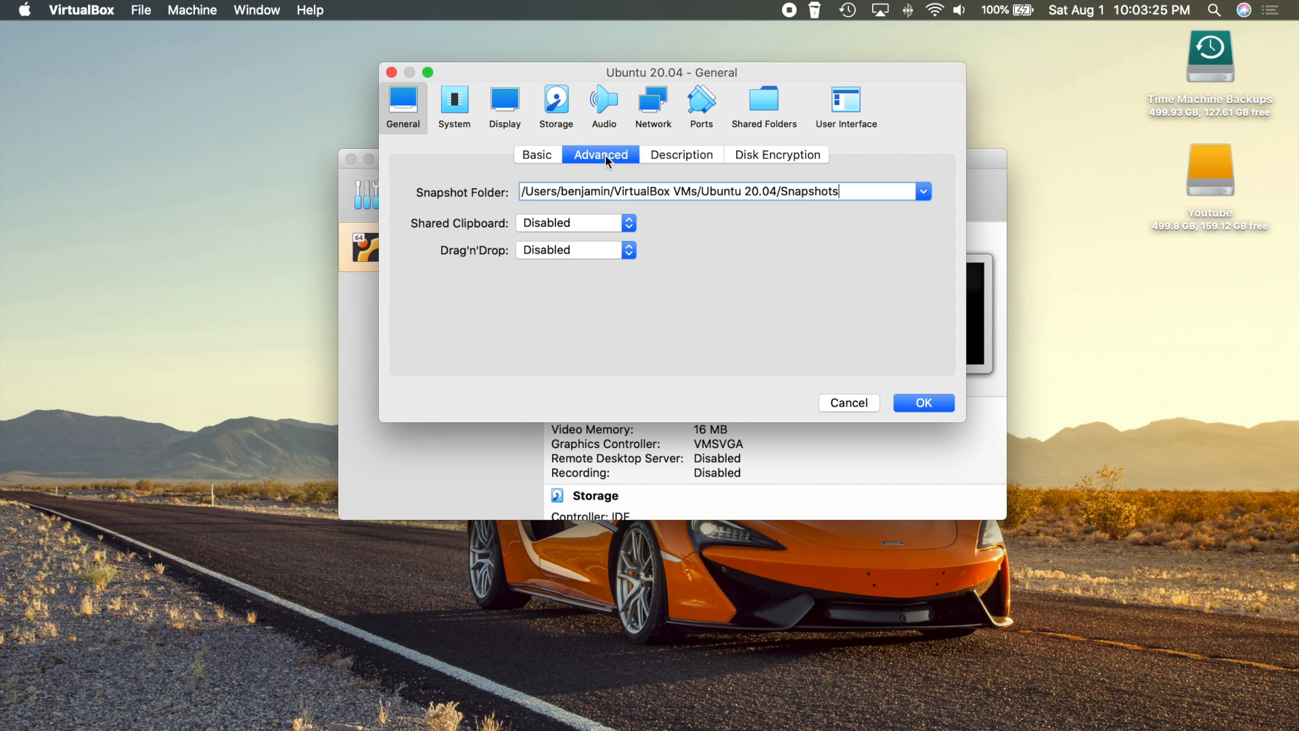
left_click(678, 157)
left_click(749, 158)
left_click(541, 156)
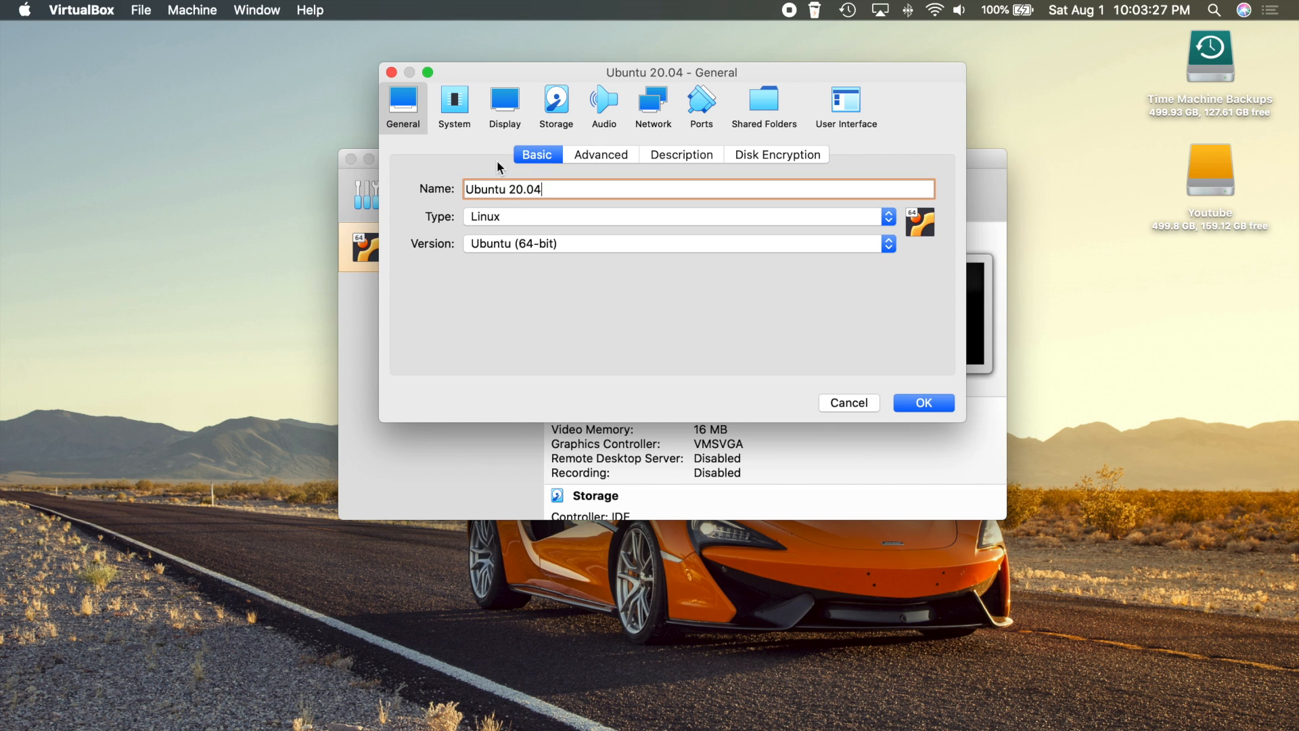
left_click(454, 107)
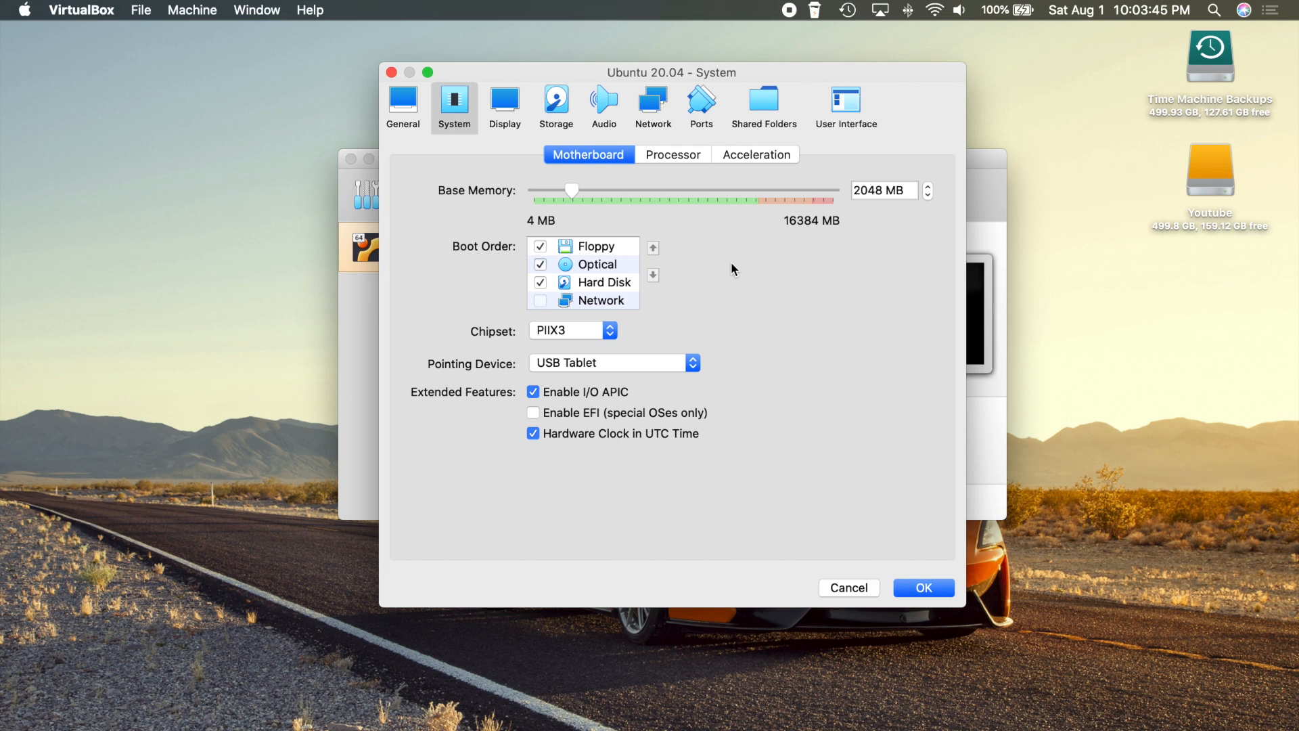
Uncheck Floppy in the boot order and keep the processor count at 1 CPU
left_click(540, 245)
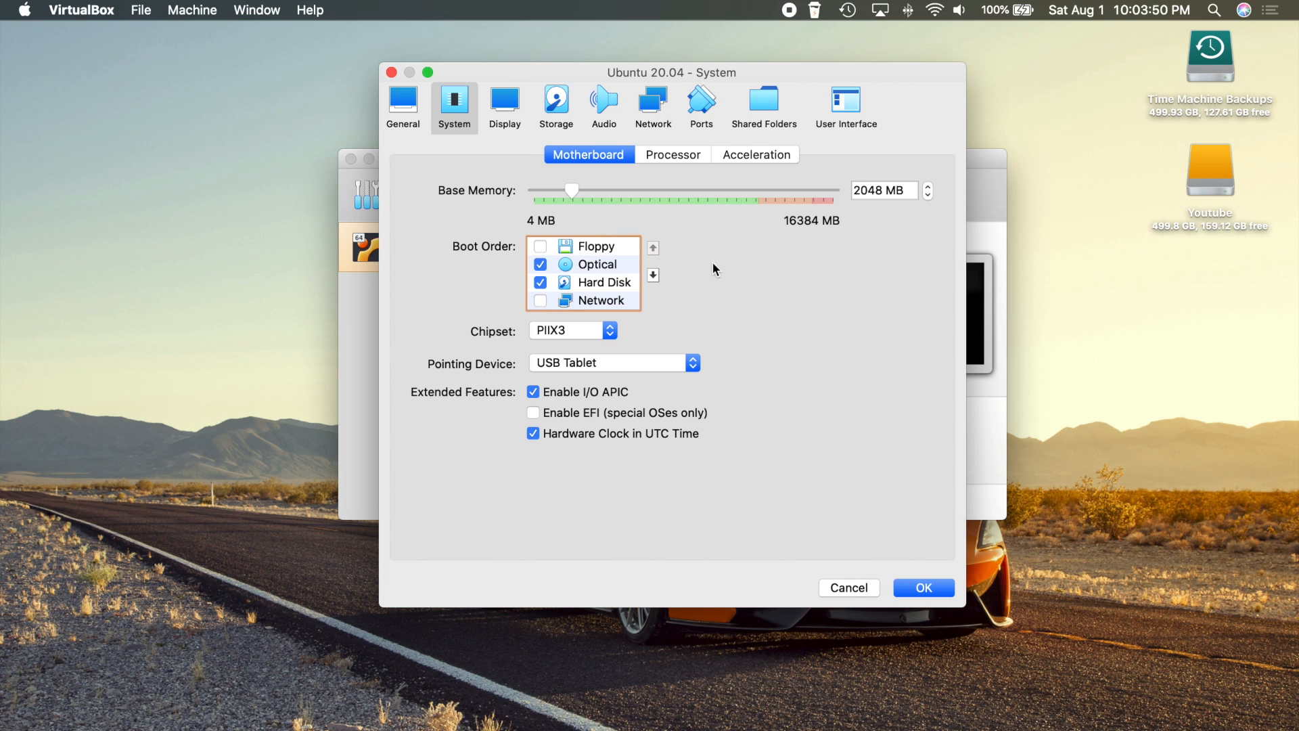
left_click(681, 155)
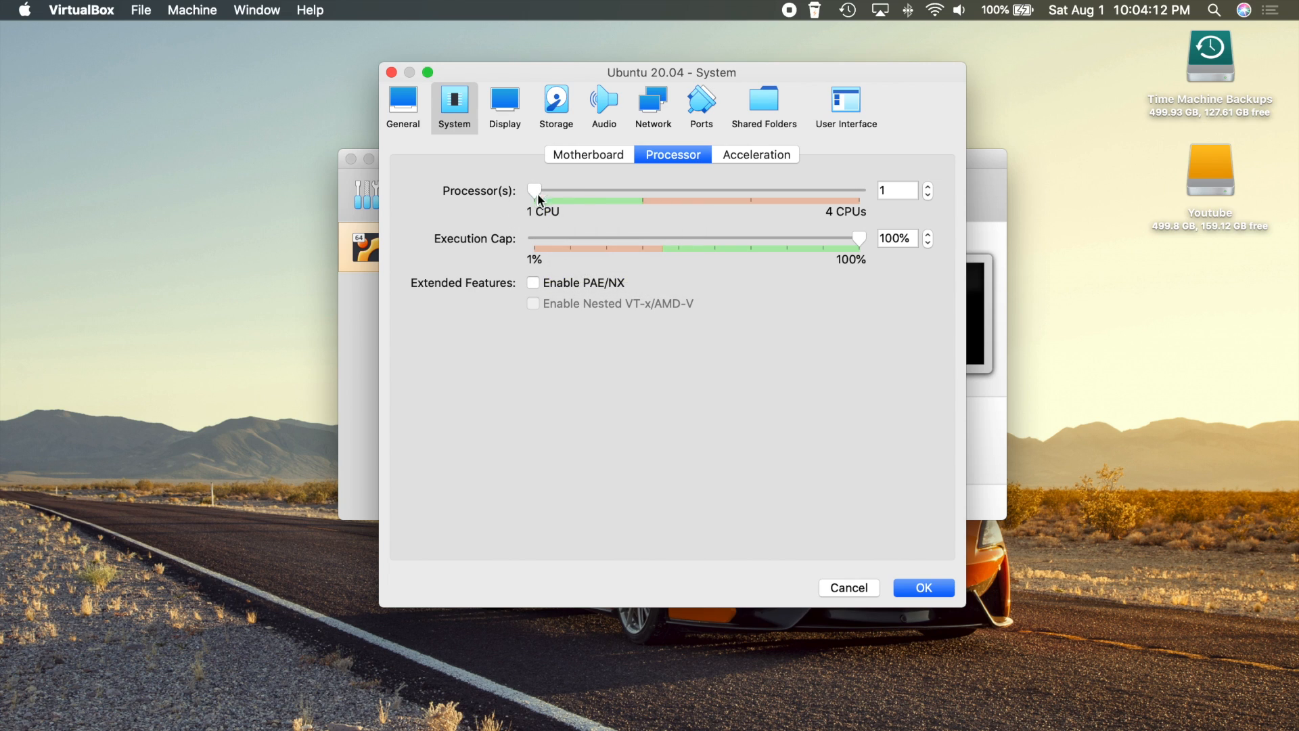
left_click(639, 197)
left_click(535, 197)
mouse_move(550, 234)
On the Display page, raise video memory to 128 MB and enable 3D acceleration
left_click(505, 103)
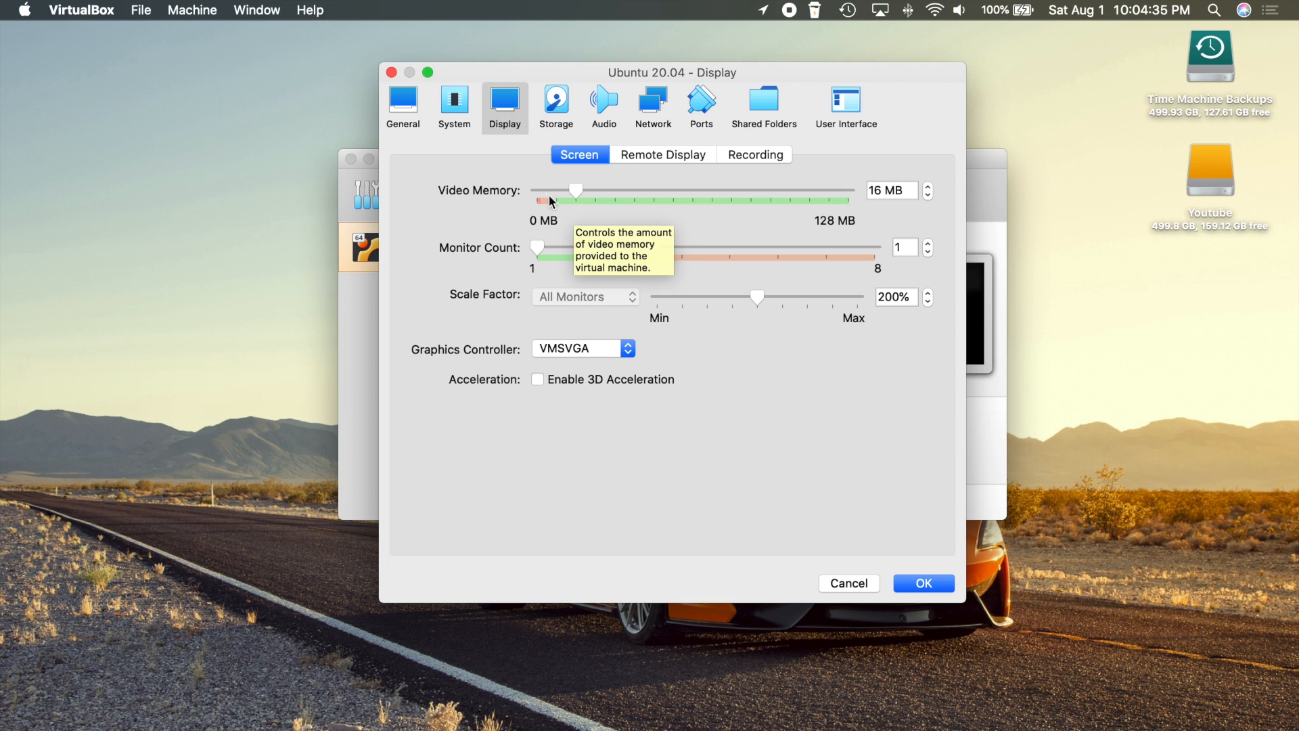
left_click_drag(576, 192, 1000, 215)
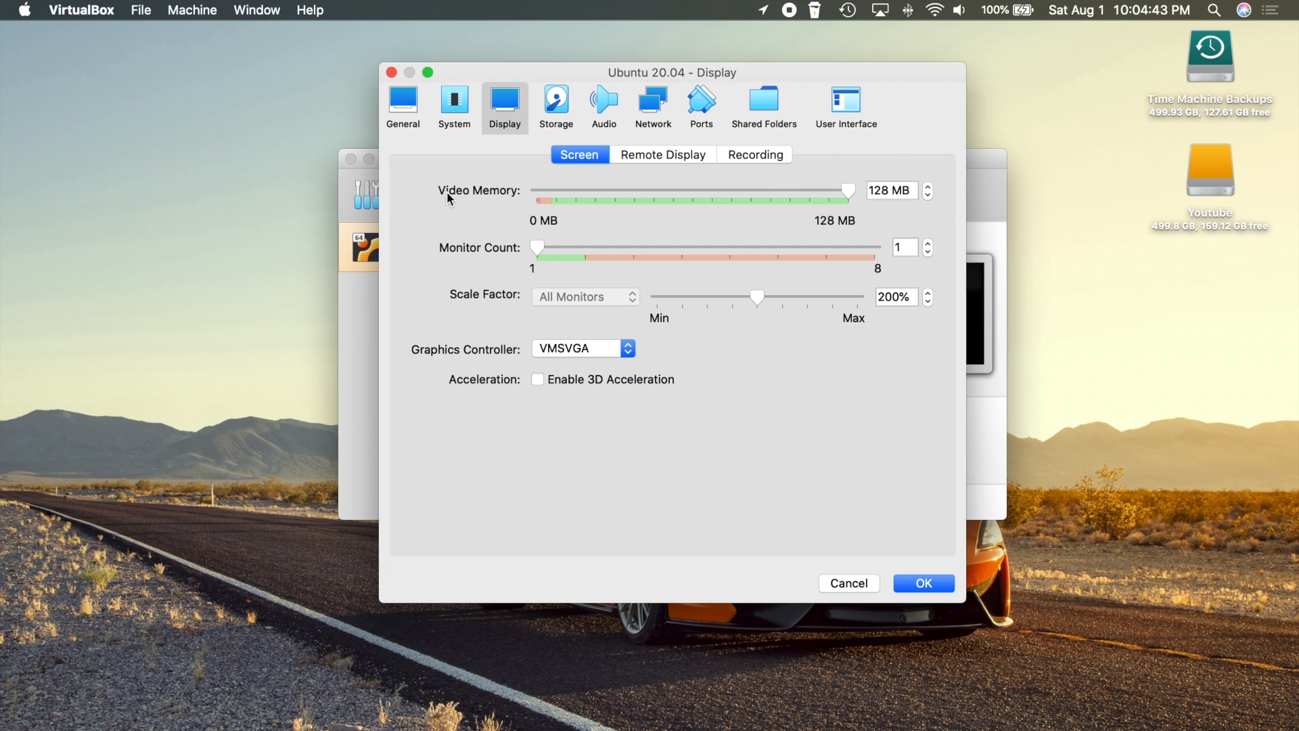
left_click(538, 380)
Browse the Storage, Audio, Network, Ports and User Interface pages, ending on Shared Folders
left_click(563, 109)
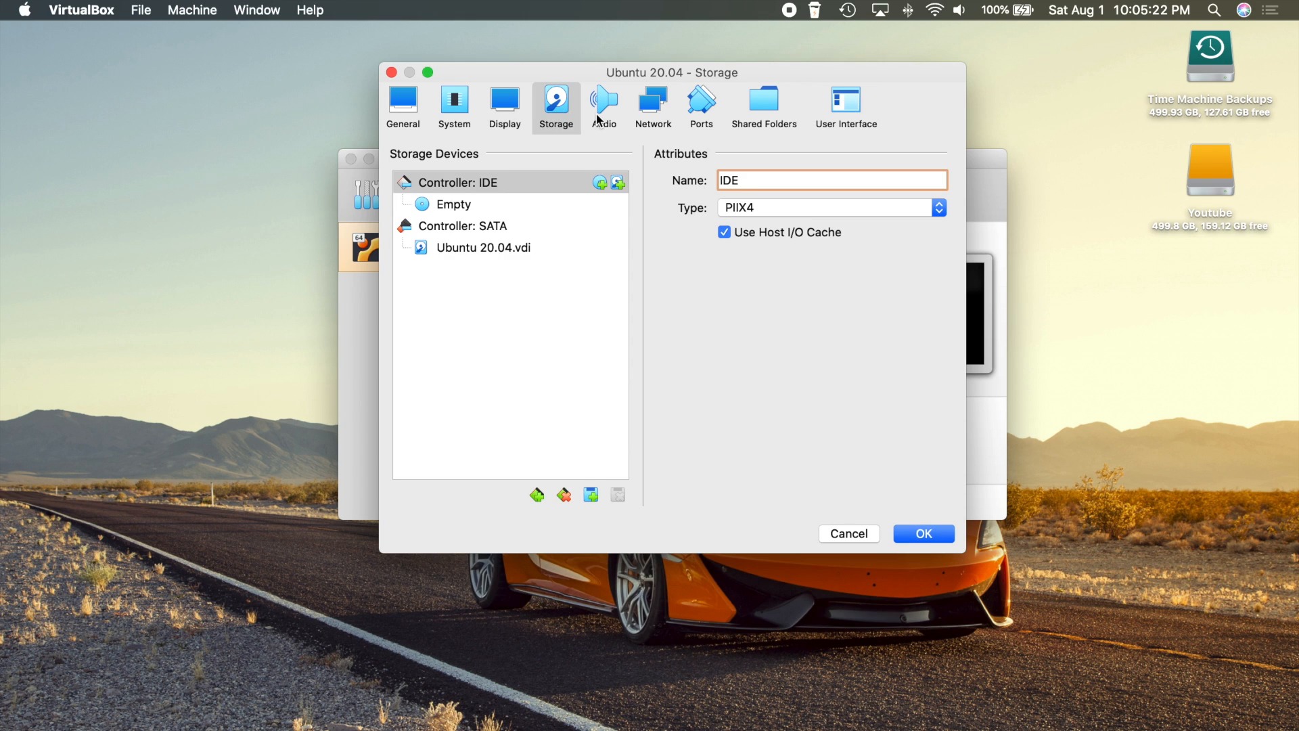
left_click(598, 112)
left_click(652, 112)
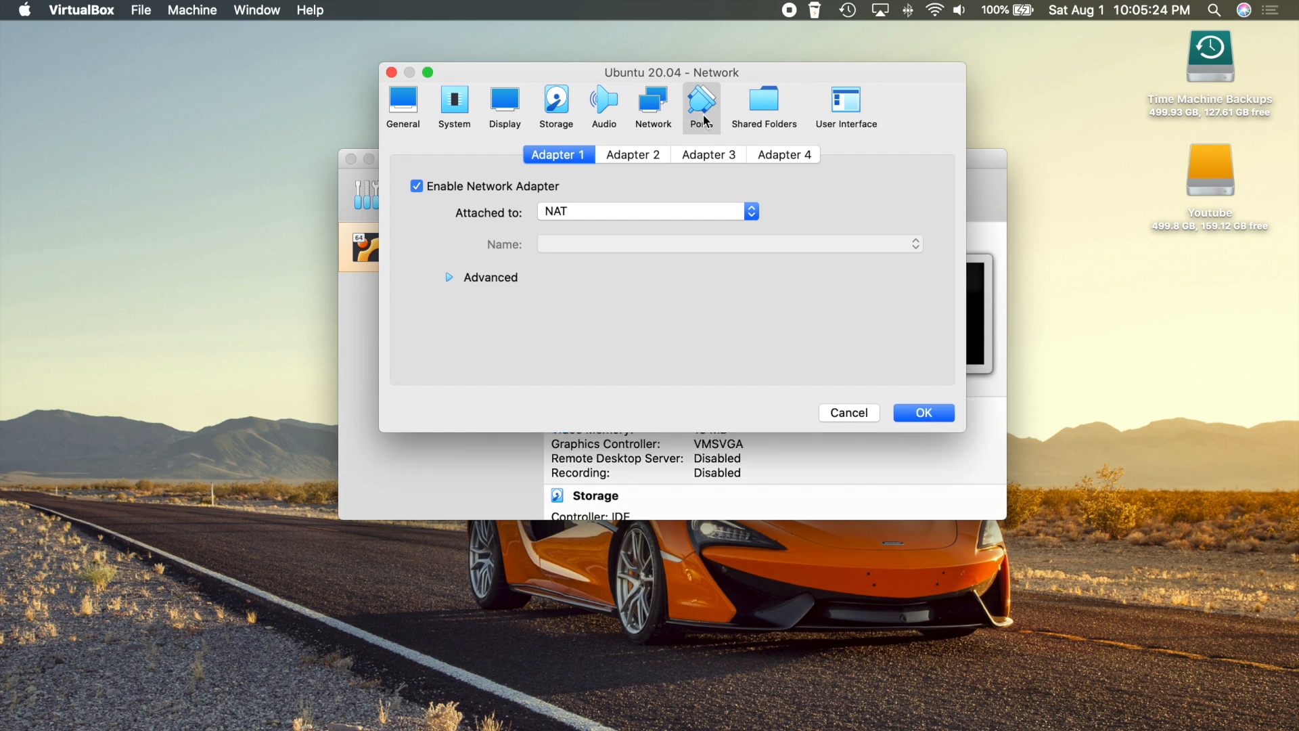
left_click(701, 120)
left_click(764, 105)
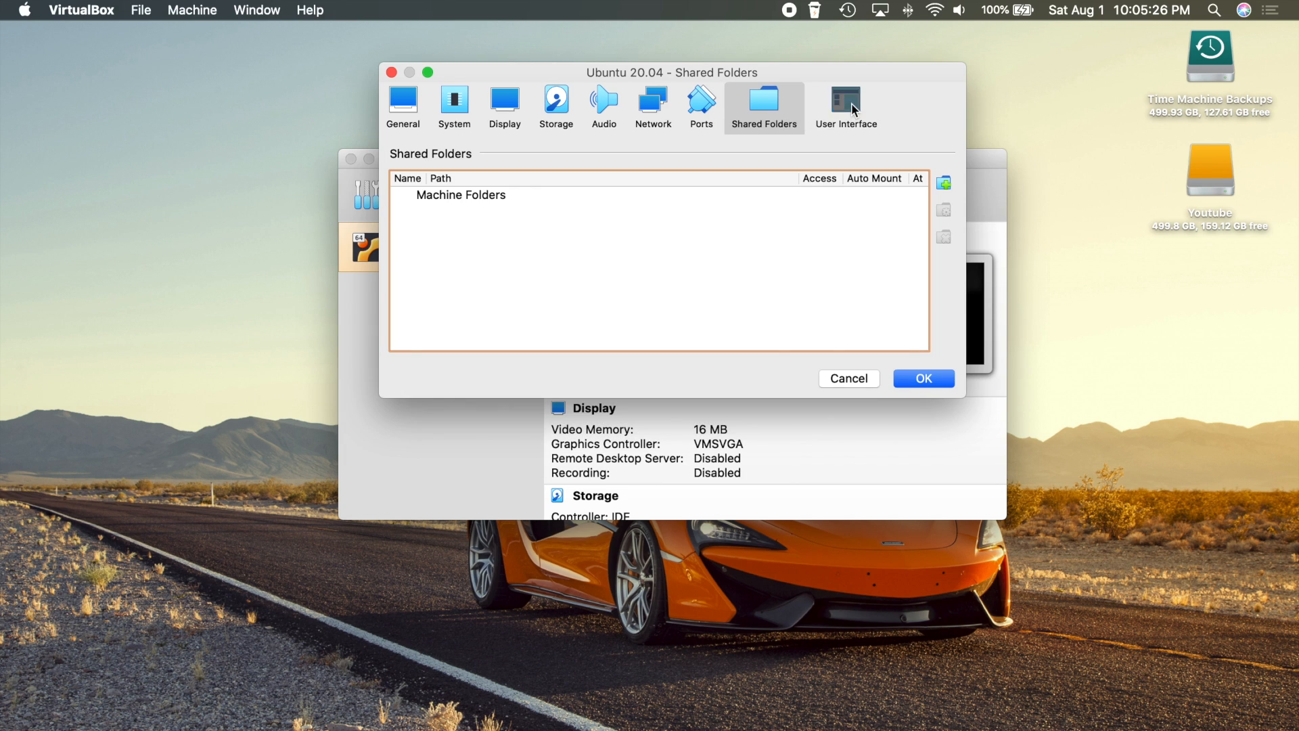
left_click(846, 105)
left_click(766, 108)
Save the settings and start the Ubuntu 20.04 virtual machine
left_click(924, 378)
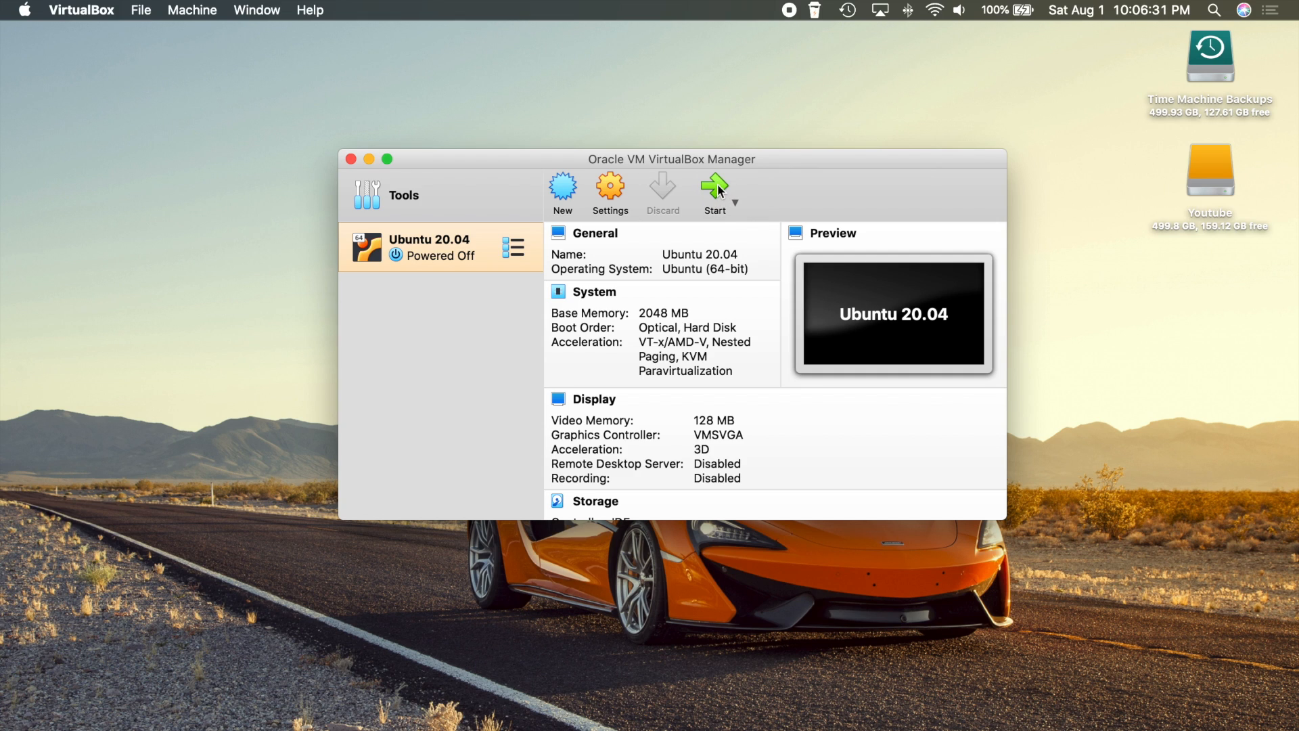
left_click(716, 188)
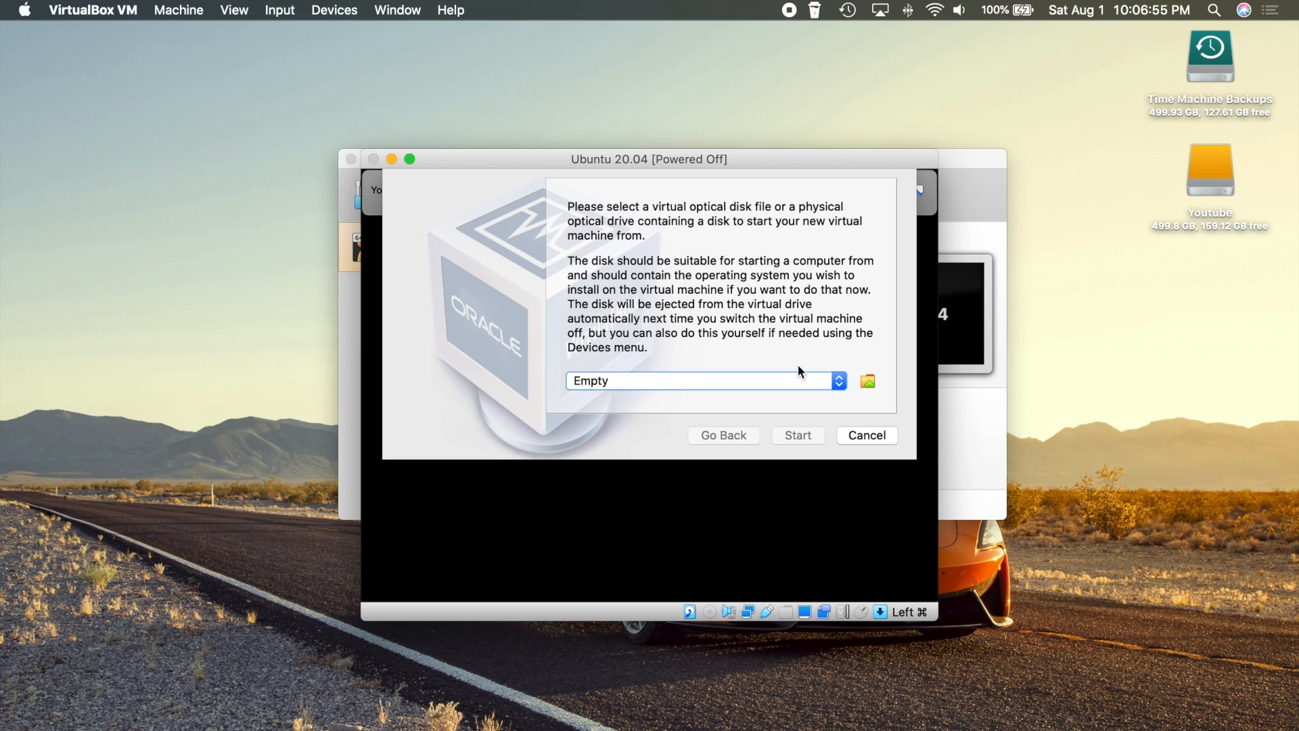
Add ubuntu-20.04-desktop-amd64.iso as the startup disk and boot the machine from it
left_click(867, 380)
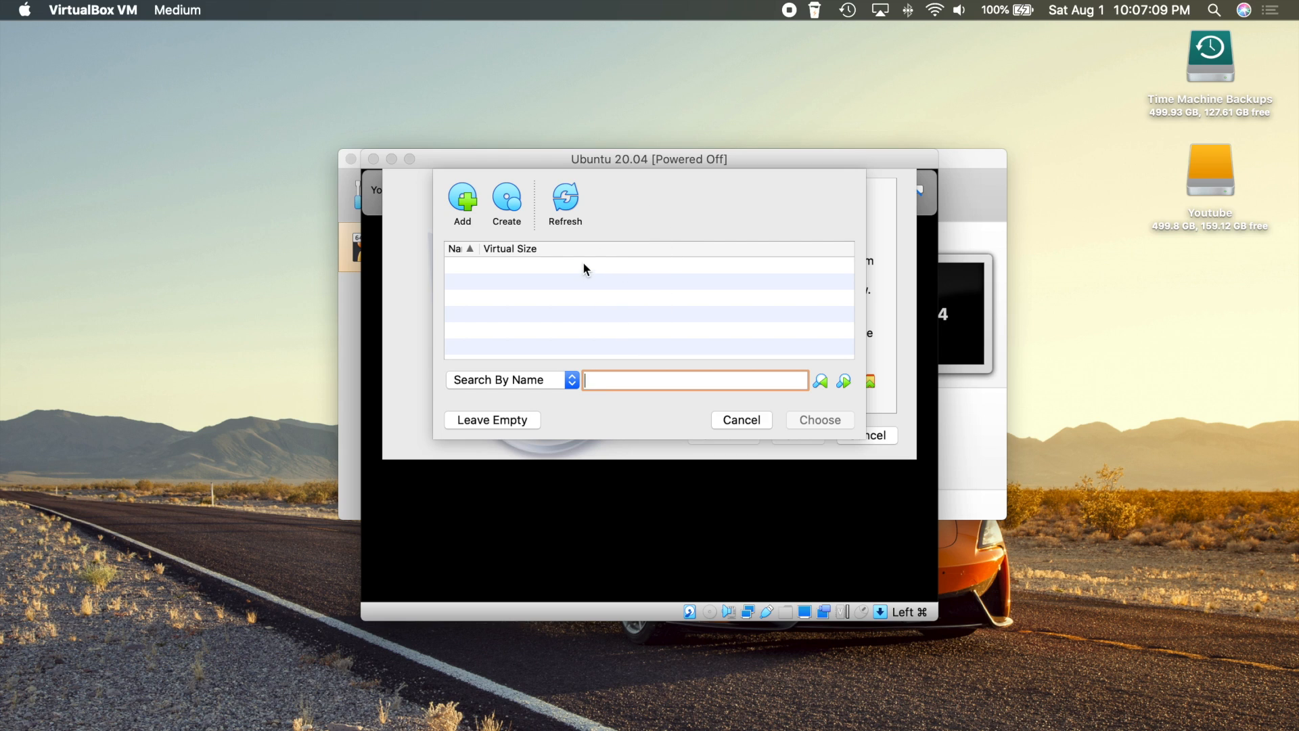
left_click(464, 200)
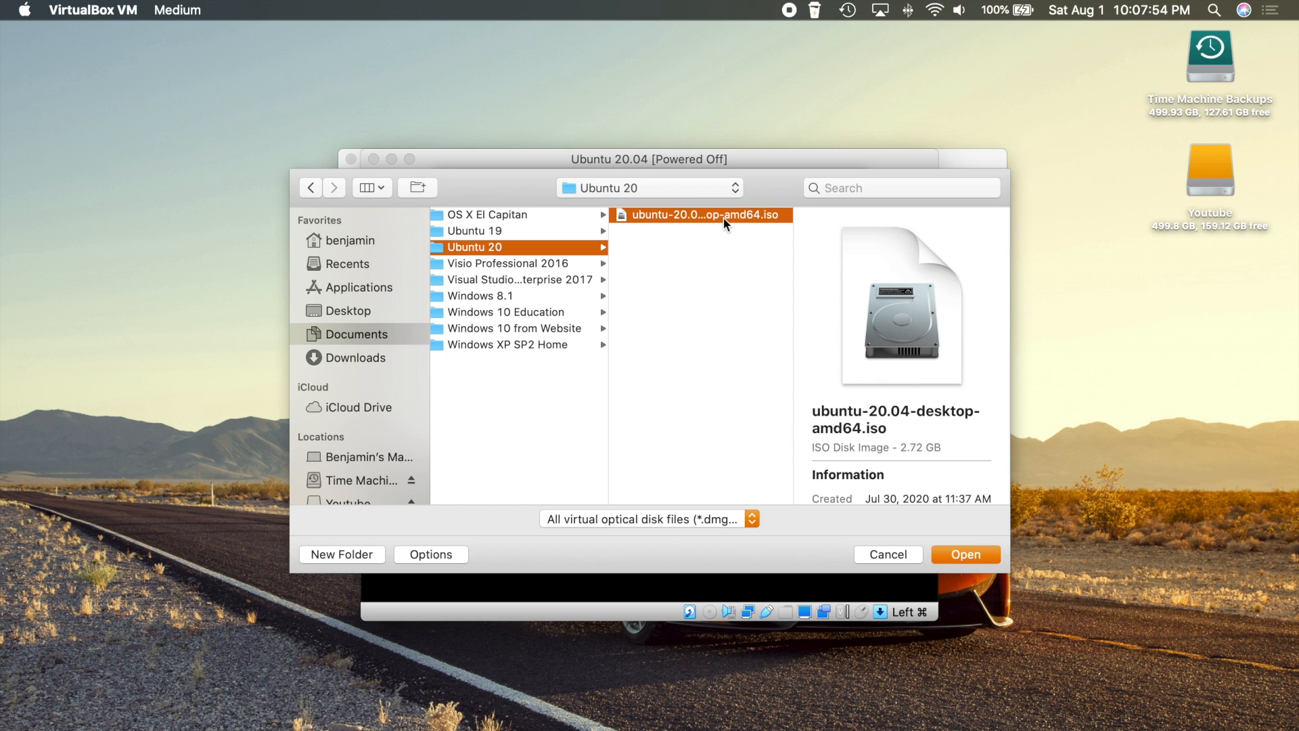
left_click(966, 554)
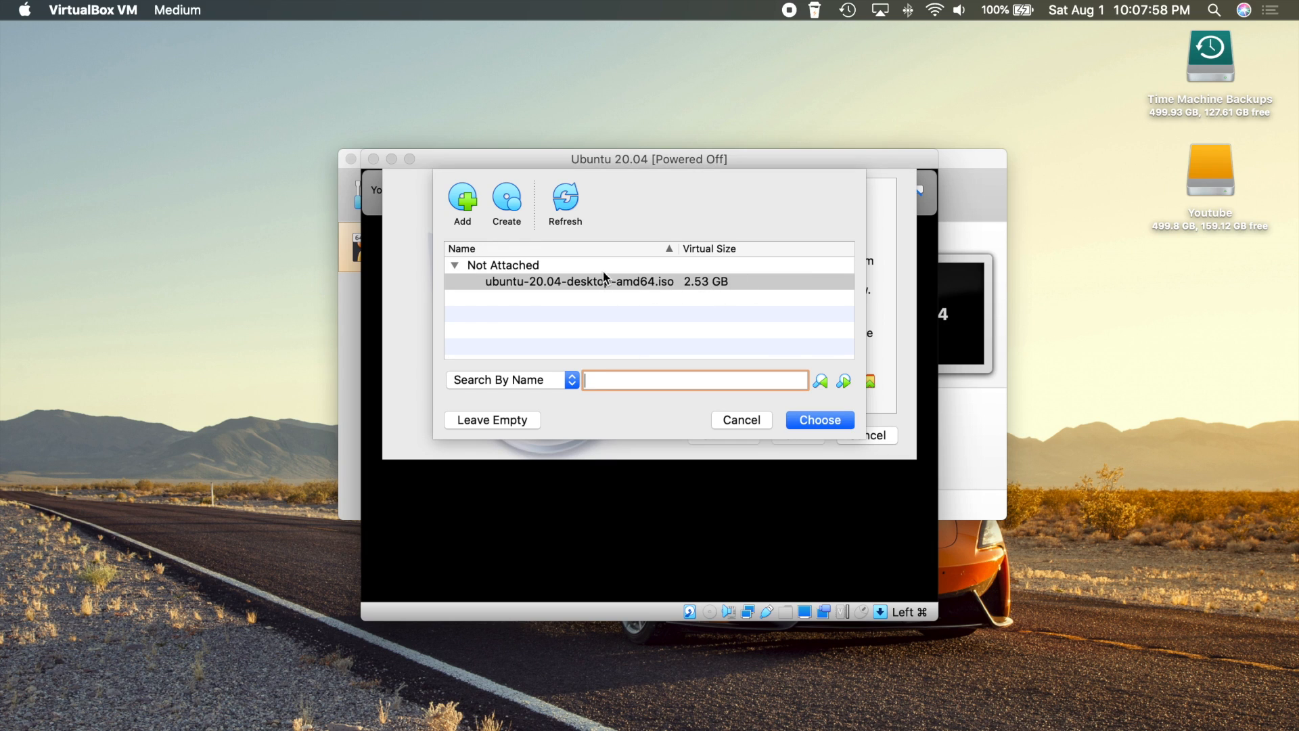
left_click(637, 284)
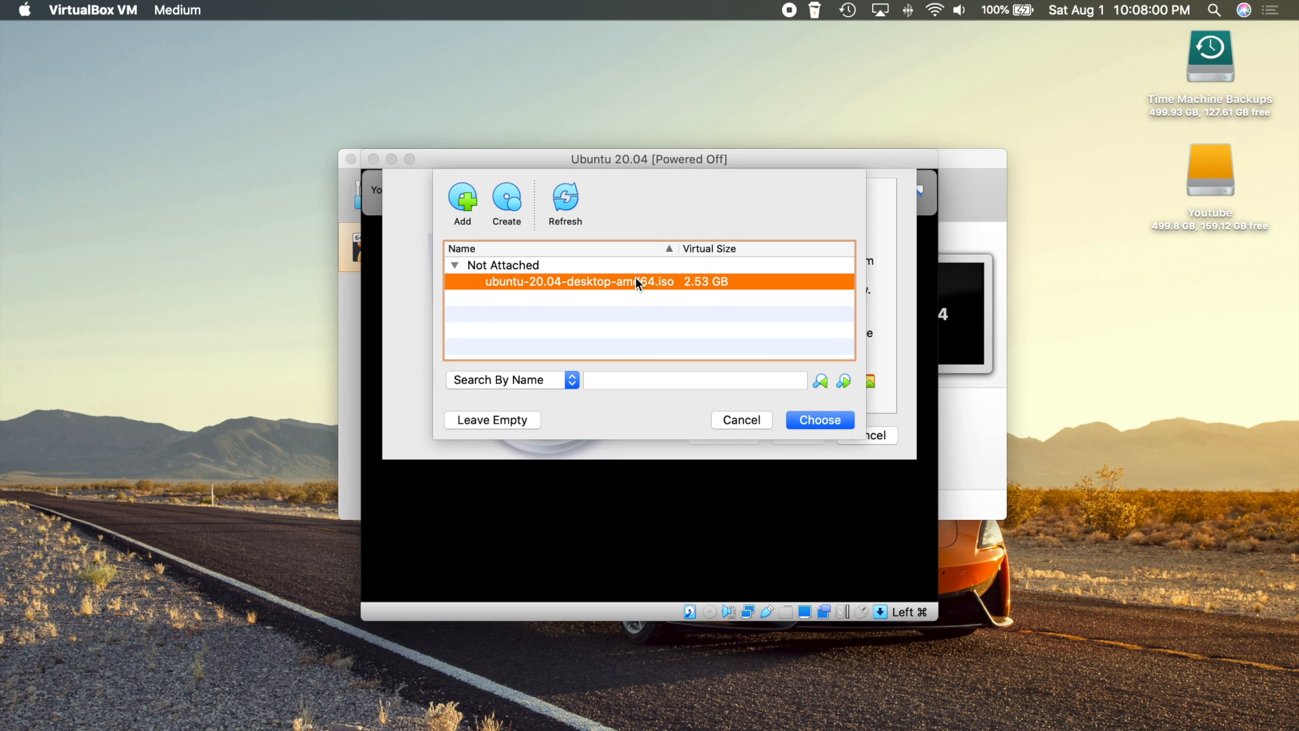
left_click(816, 422)
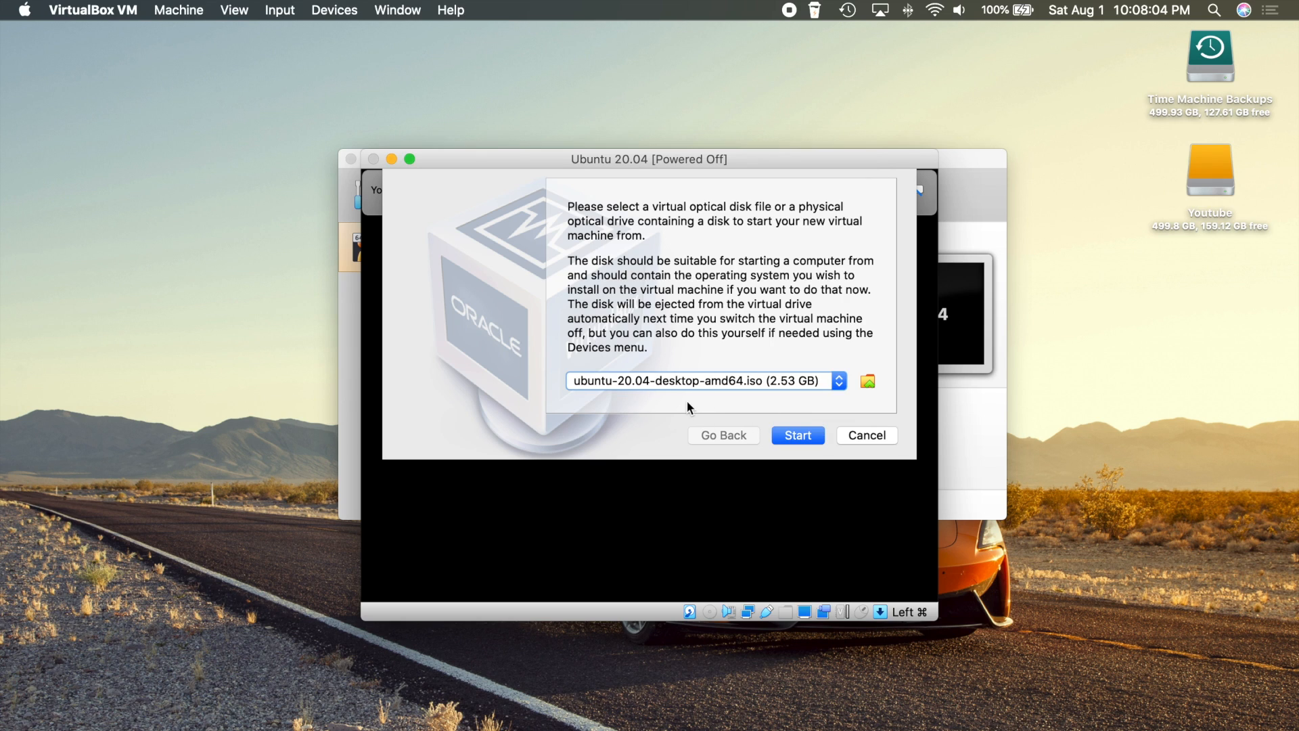
left_click(796, 435)
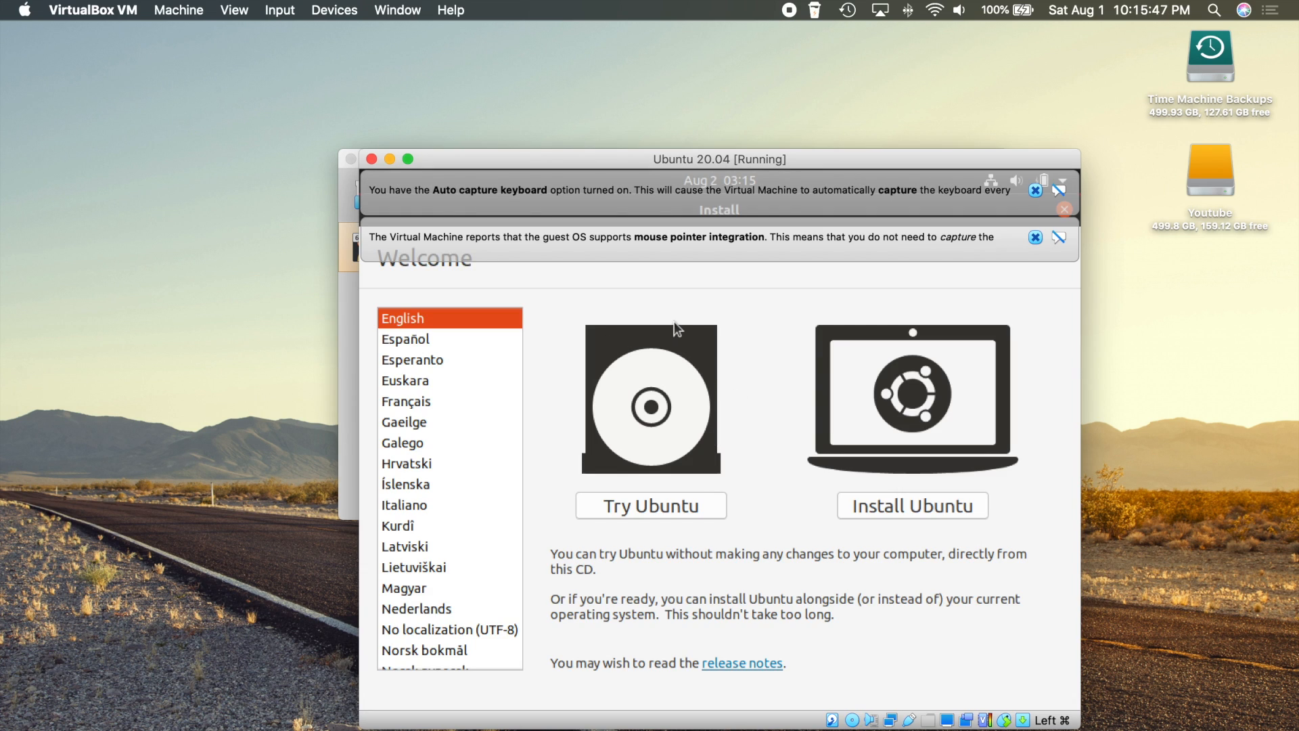
Dismiss the keyboard auto-capture and mouse integration notices, then move the VM window up-left
left_click(1035, 191)
left_click(1034, 189)
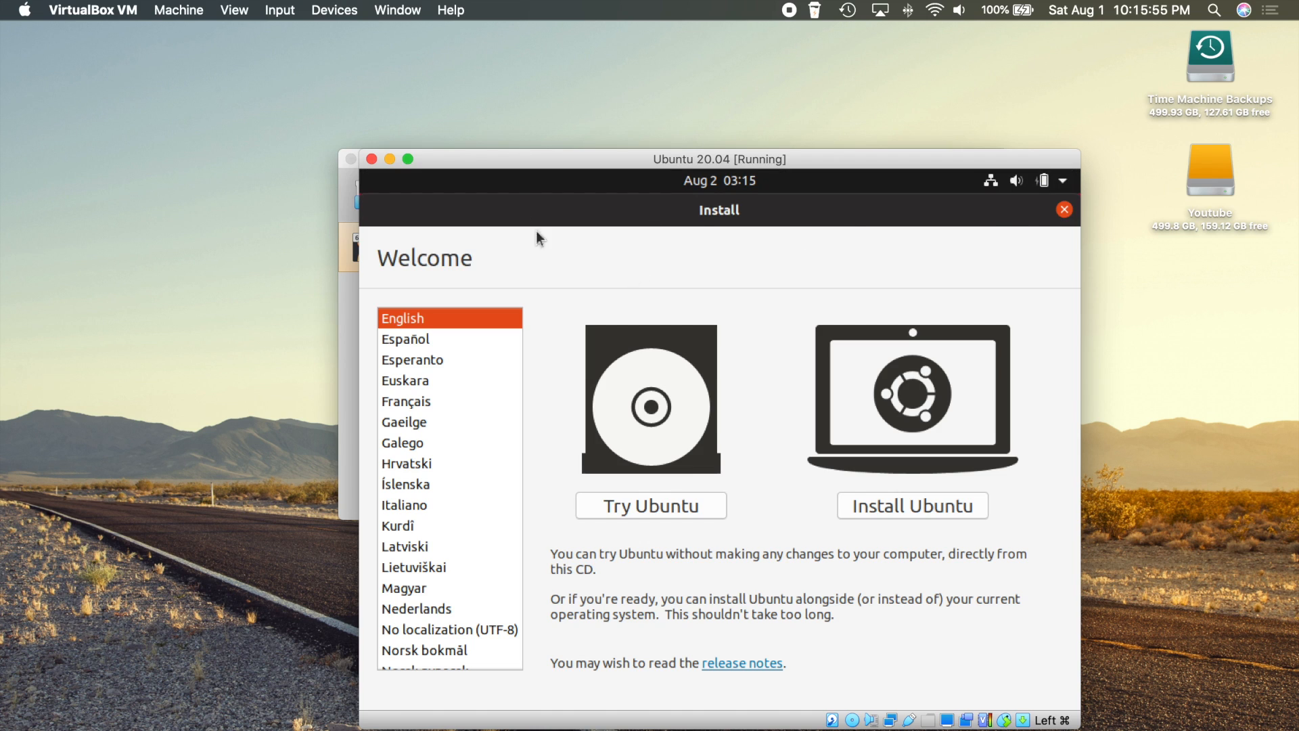
left_click_drag(559, 161, 506, 106)
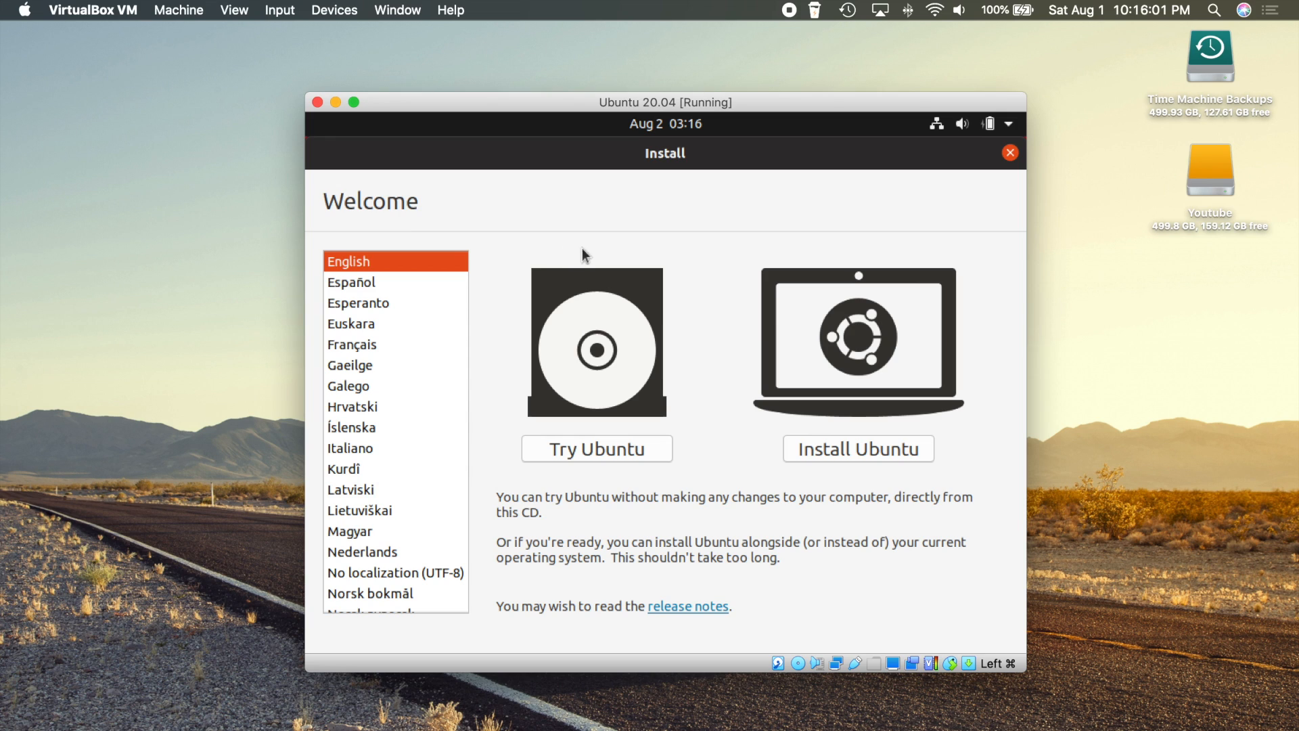
Install Ubuntu with English (US) keyboard, normal installation and Erase disk and install Ubuntu
left_click(858, 449)
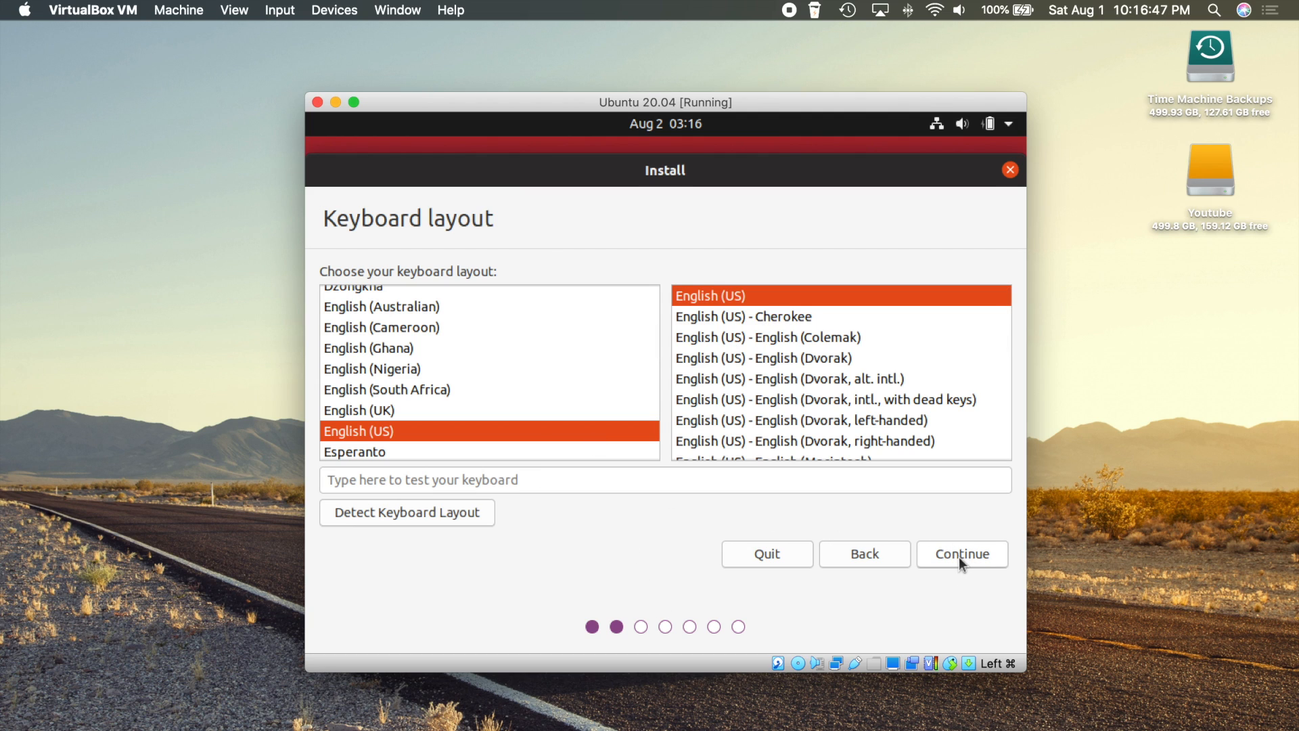
left_click(959, 558)
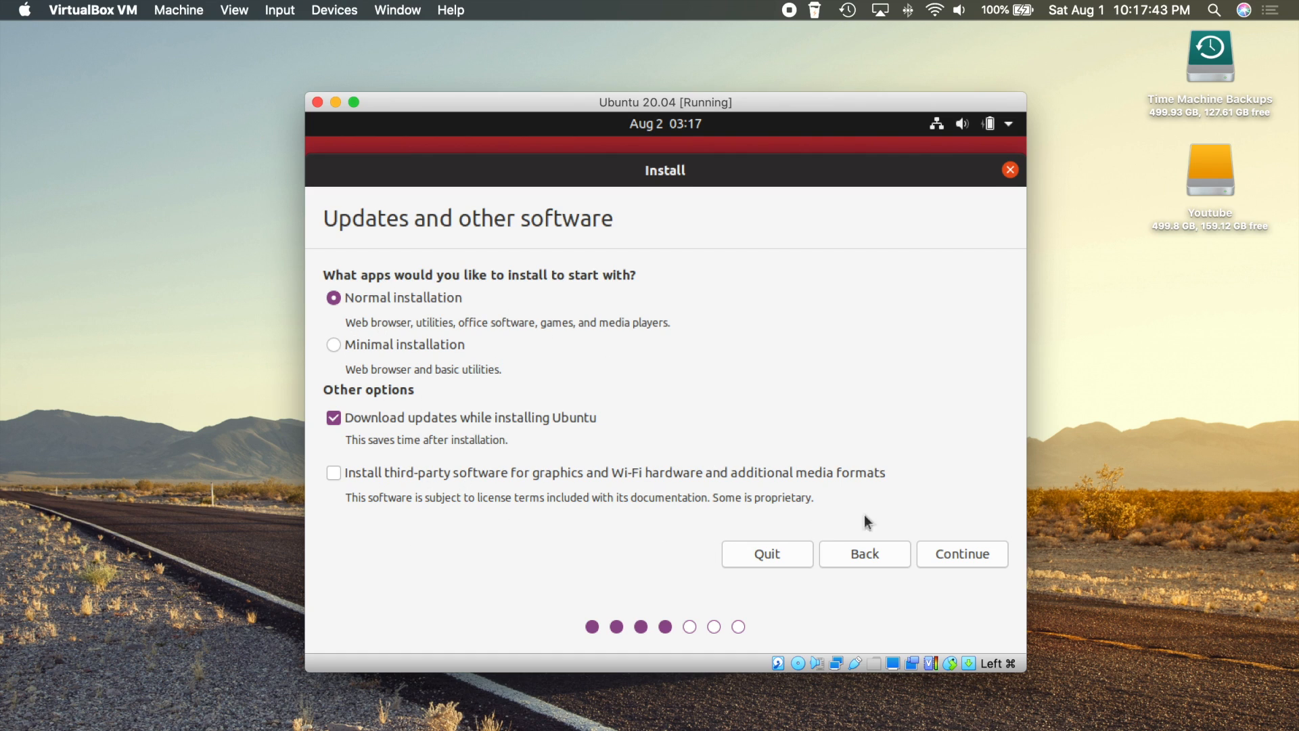
left_click(961, 553)
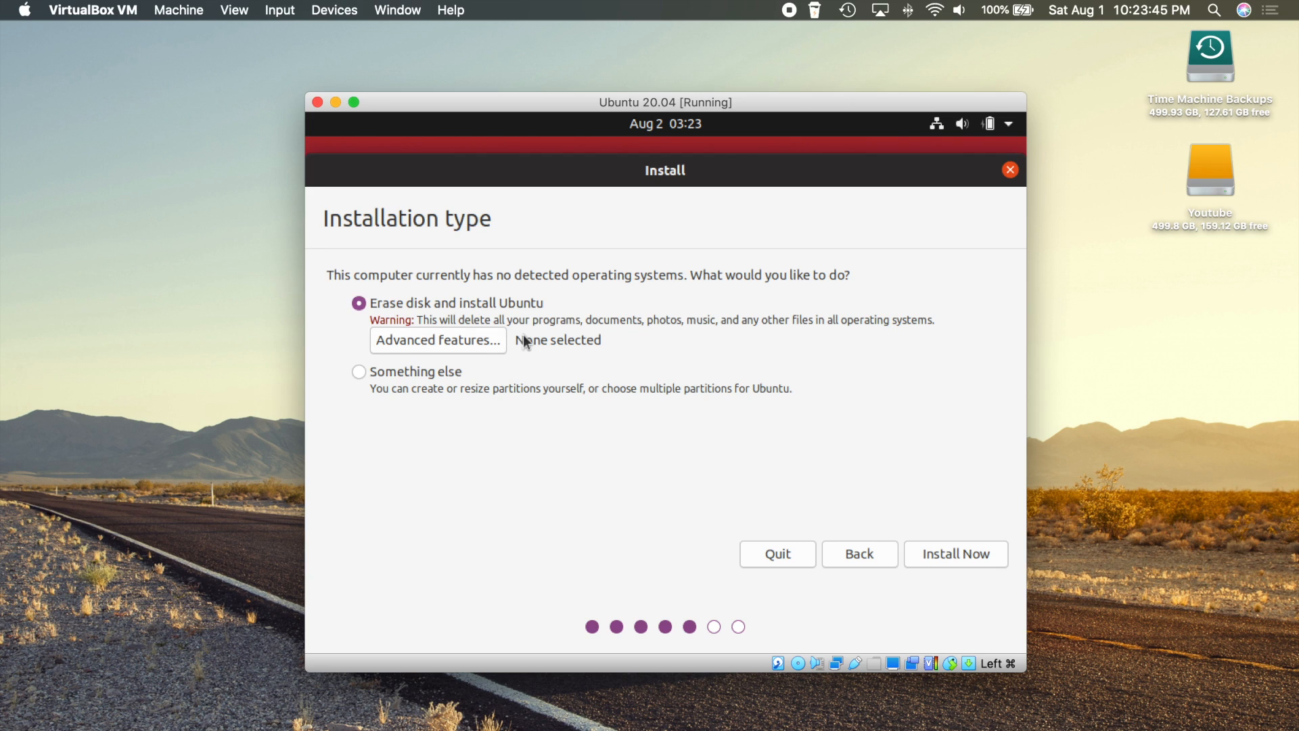
left_click(972, 560)
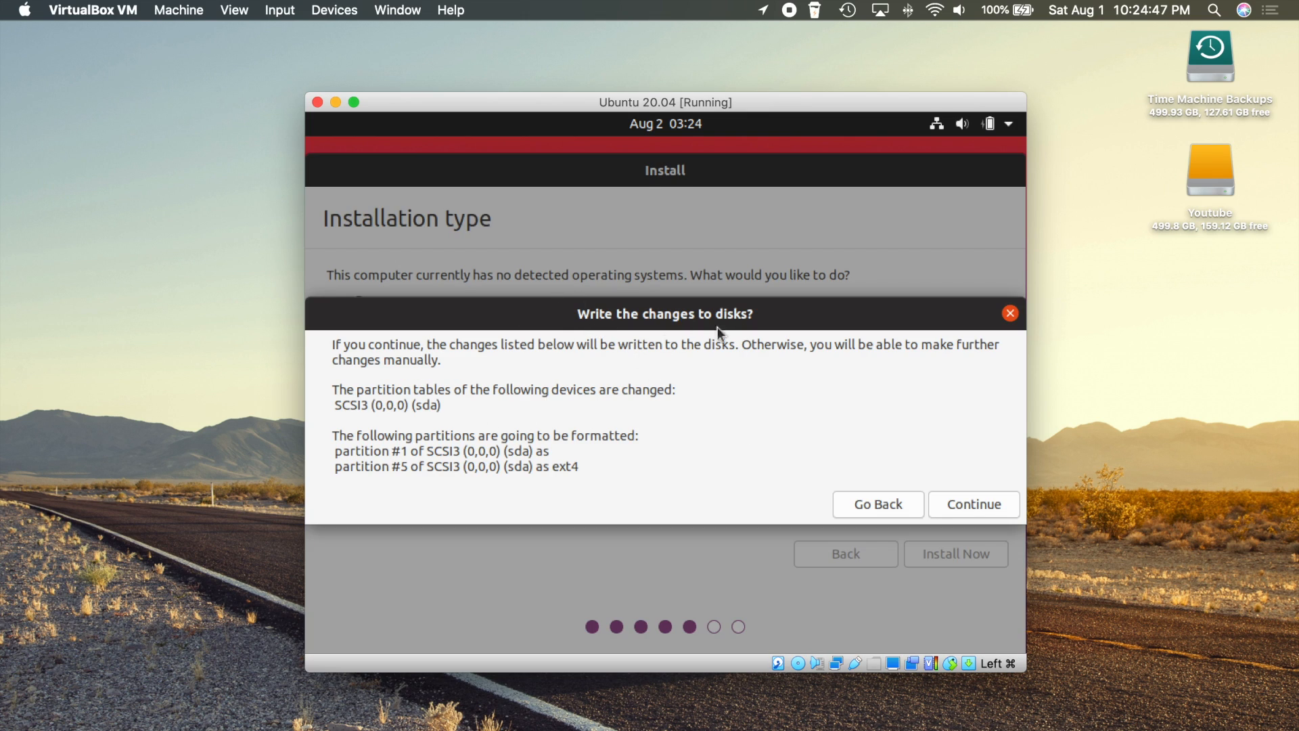
Confirm disk changes, keep Chicago, and create the user with a password and automatic login
left_click(976, 502)
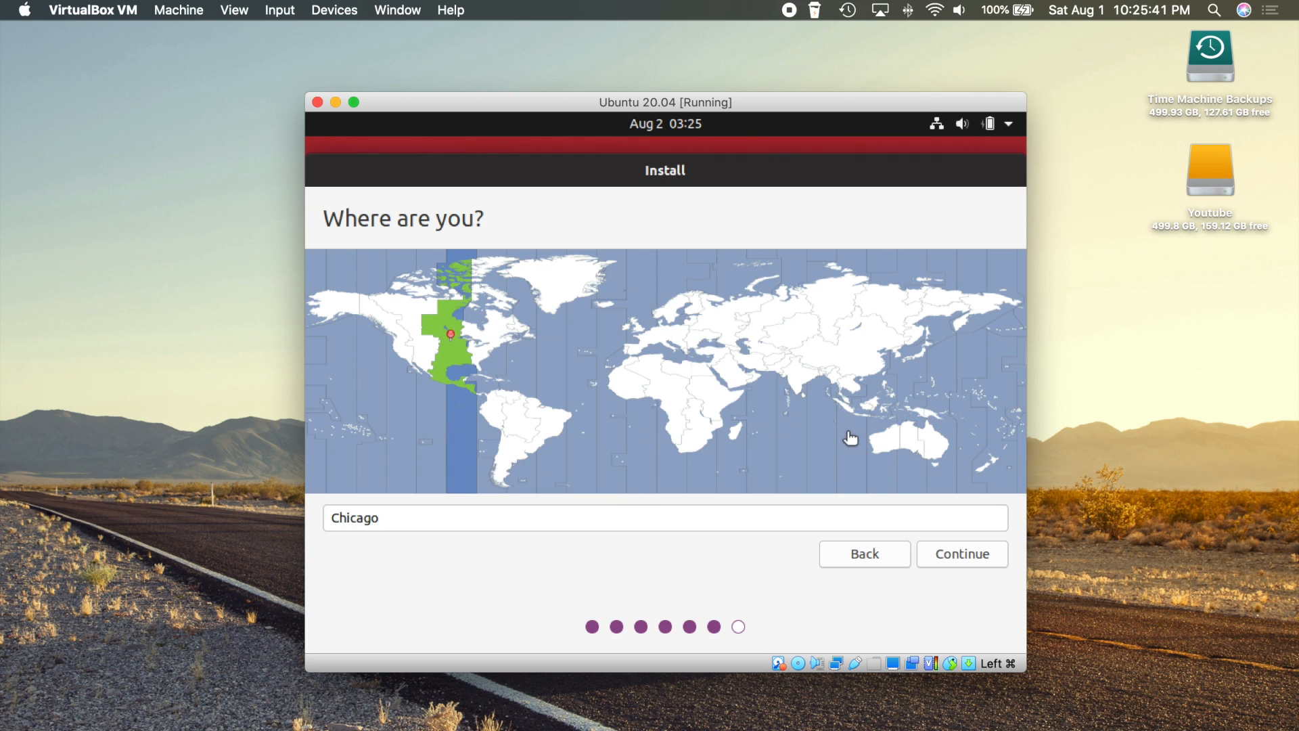
left_click(955, 555)
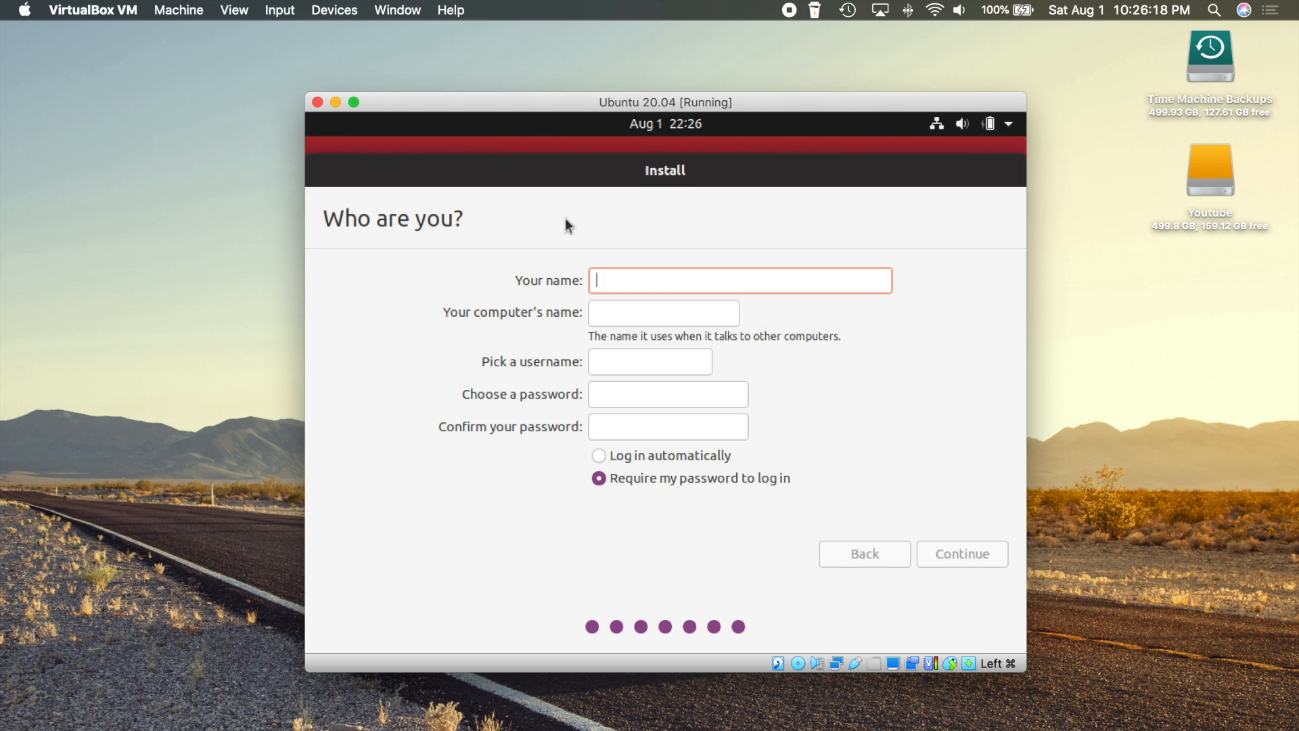
type("benjamin")
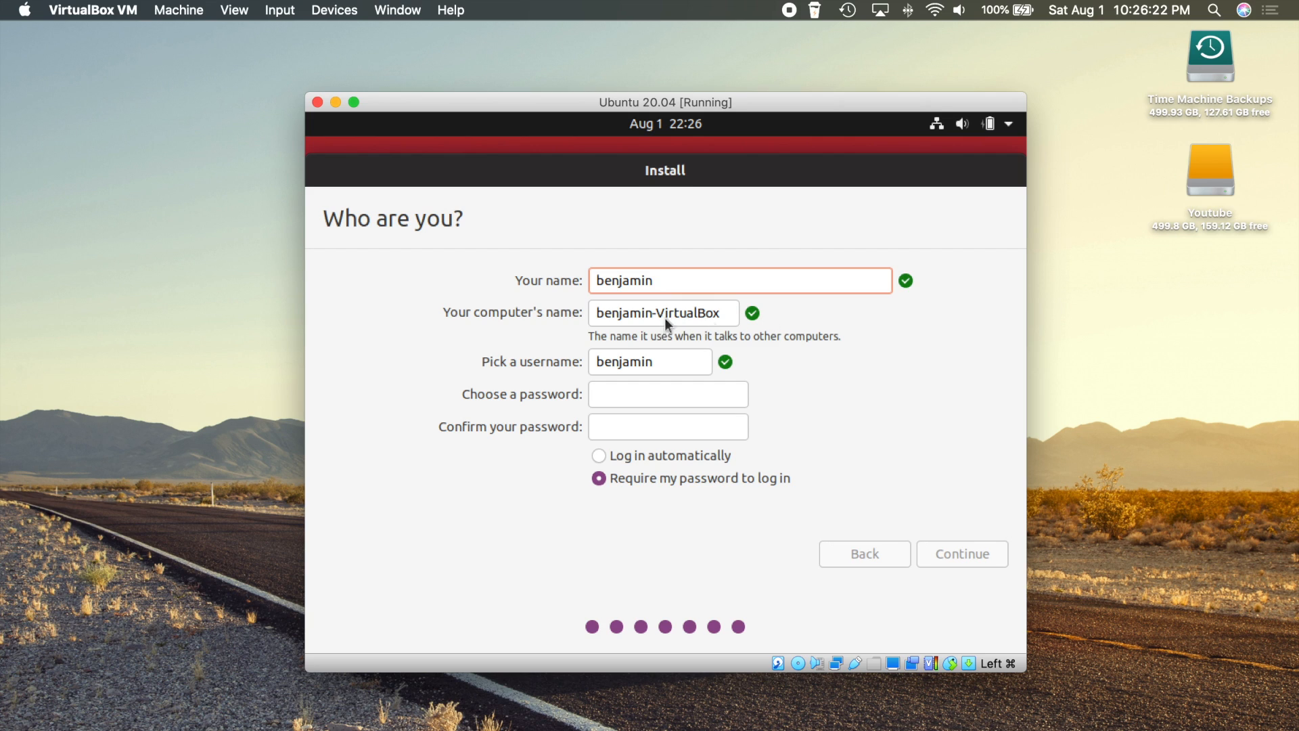
left_click(618, 397)
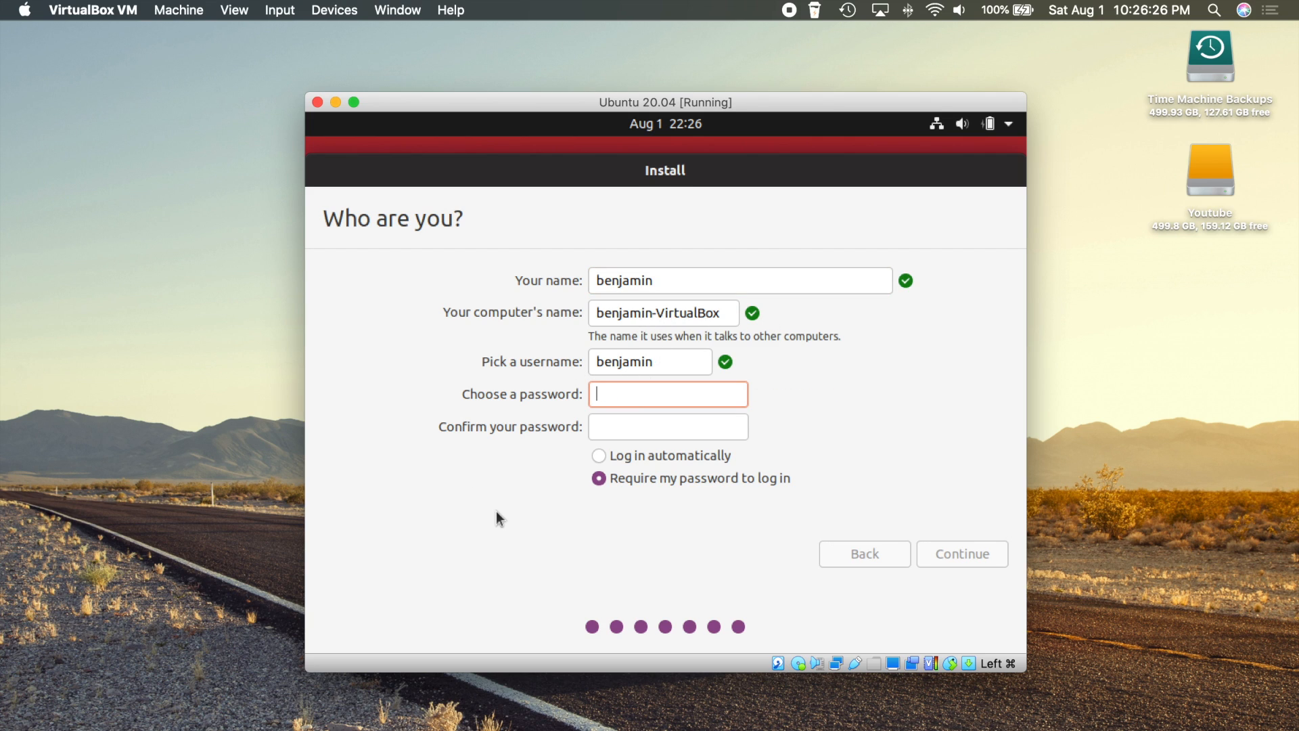
type("1234")
left_click(604, 436)
type("1234")
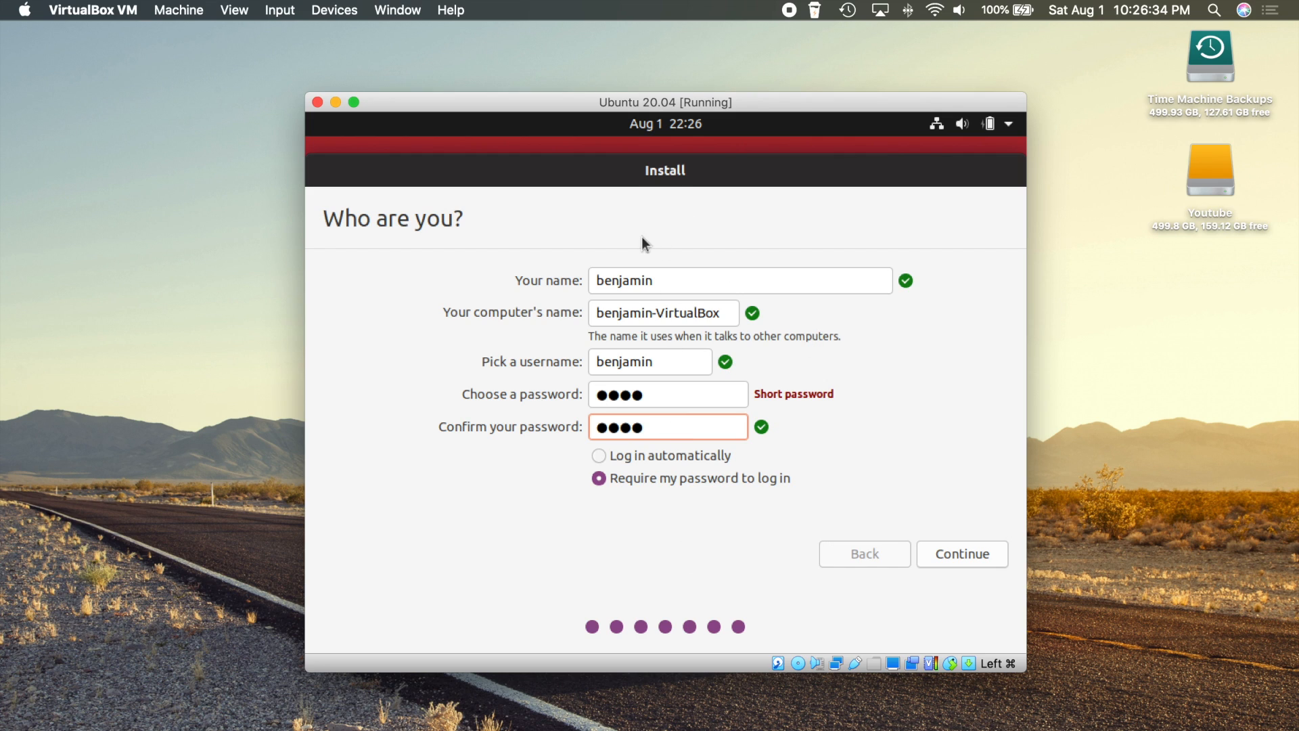
left_click(598, 457)
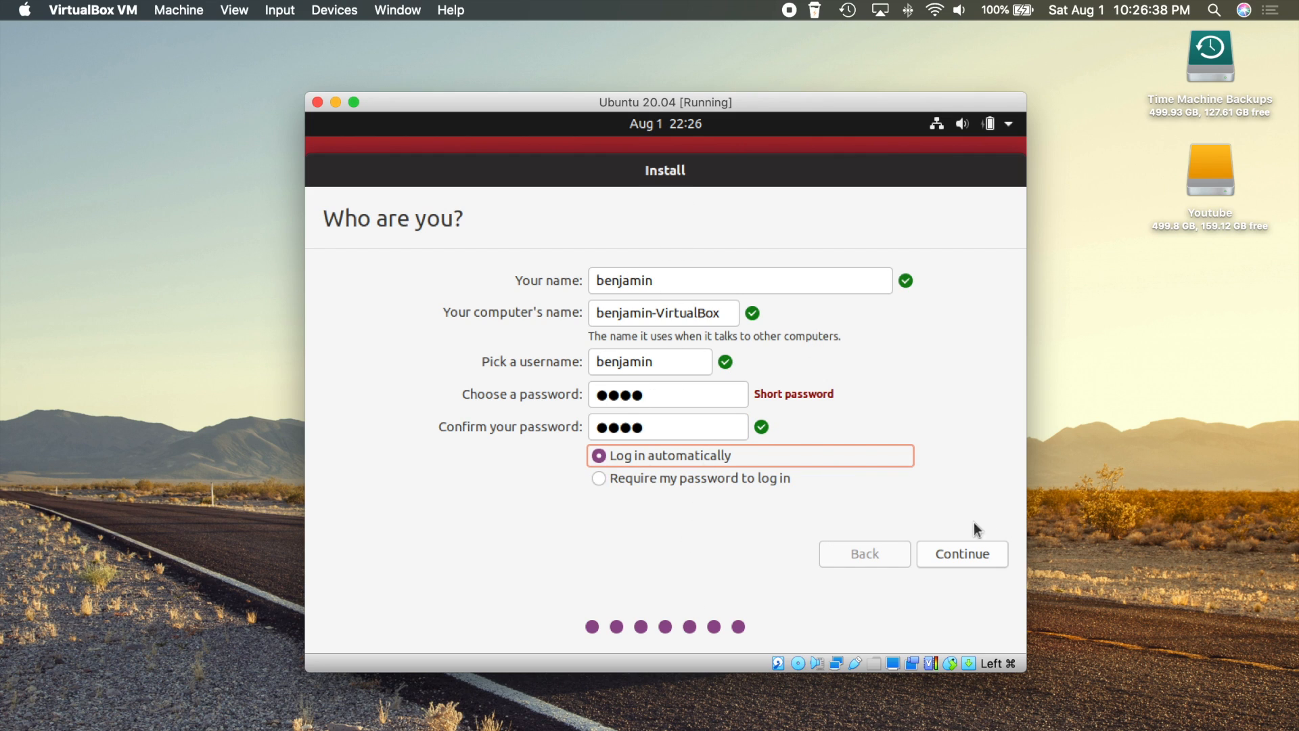
left_click(964, 555)
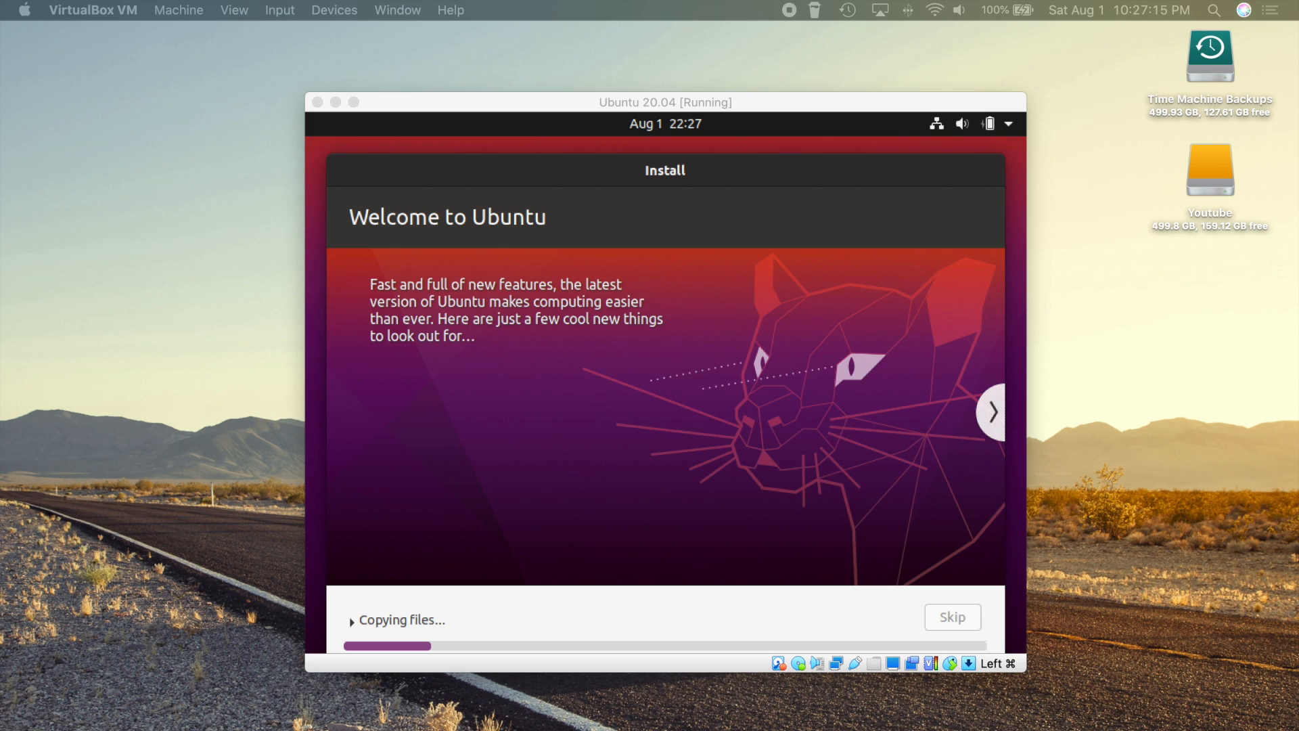
Restart the VM after installation completes and continue past the remove-medium prompt
left_click(718, 379)
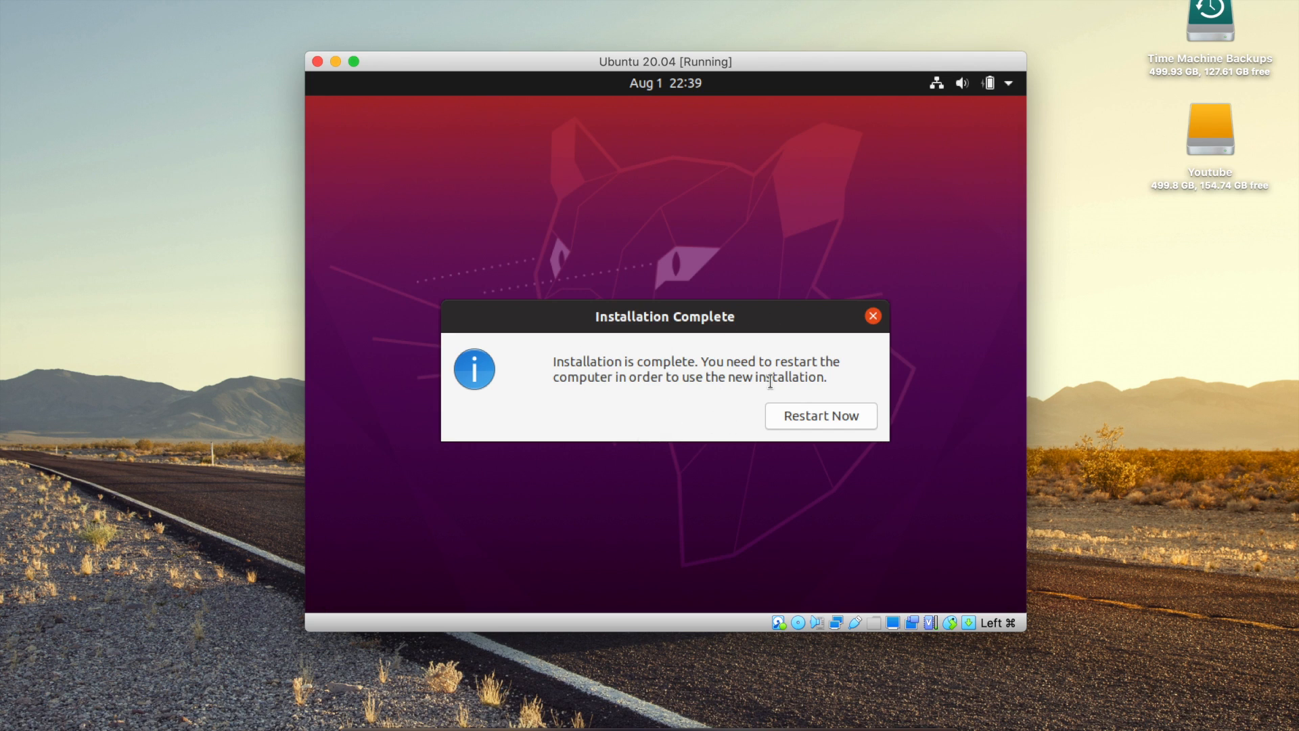
left_click(821, 418)
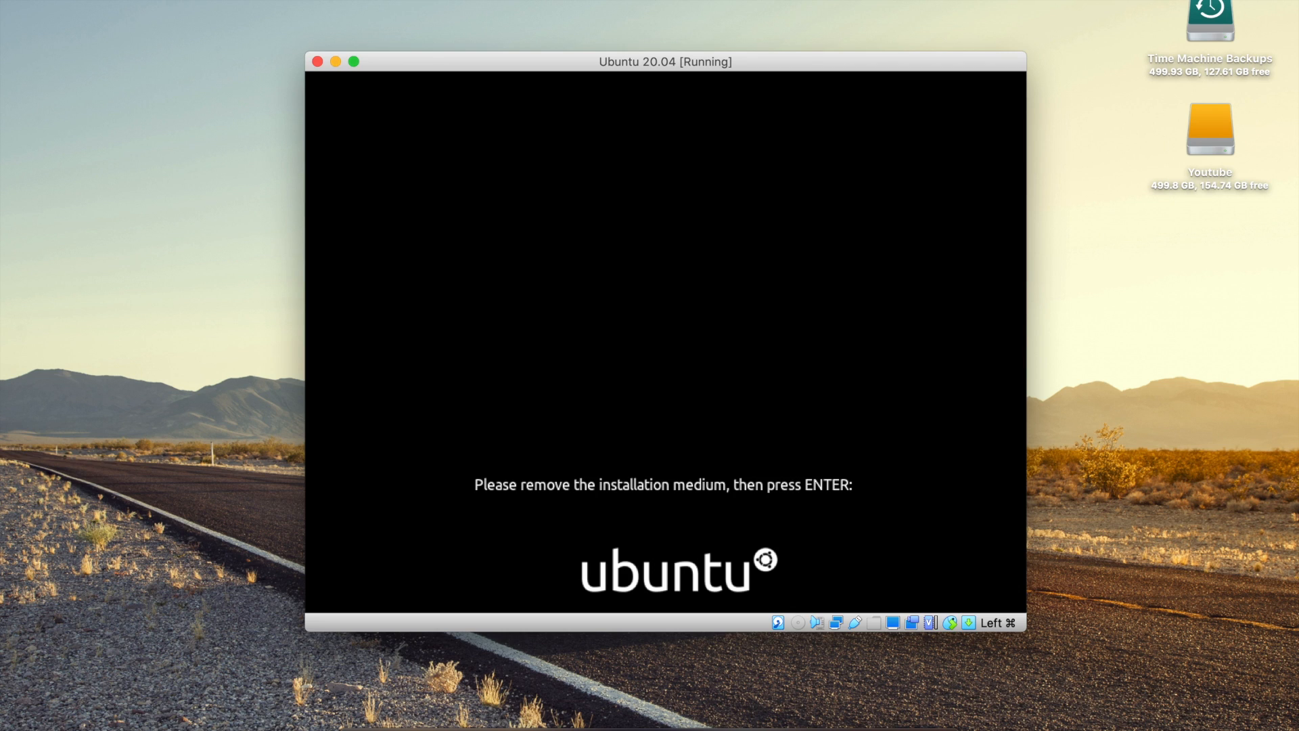
key("Return")
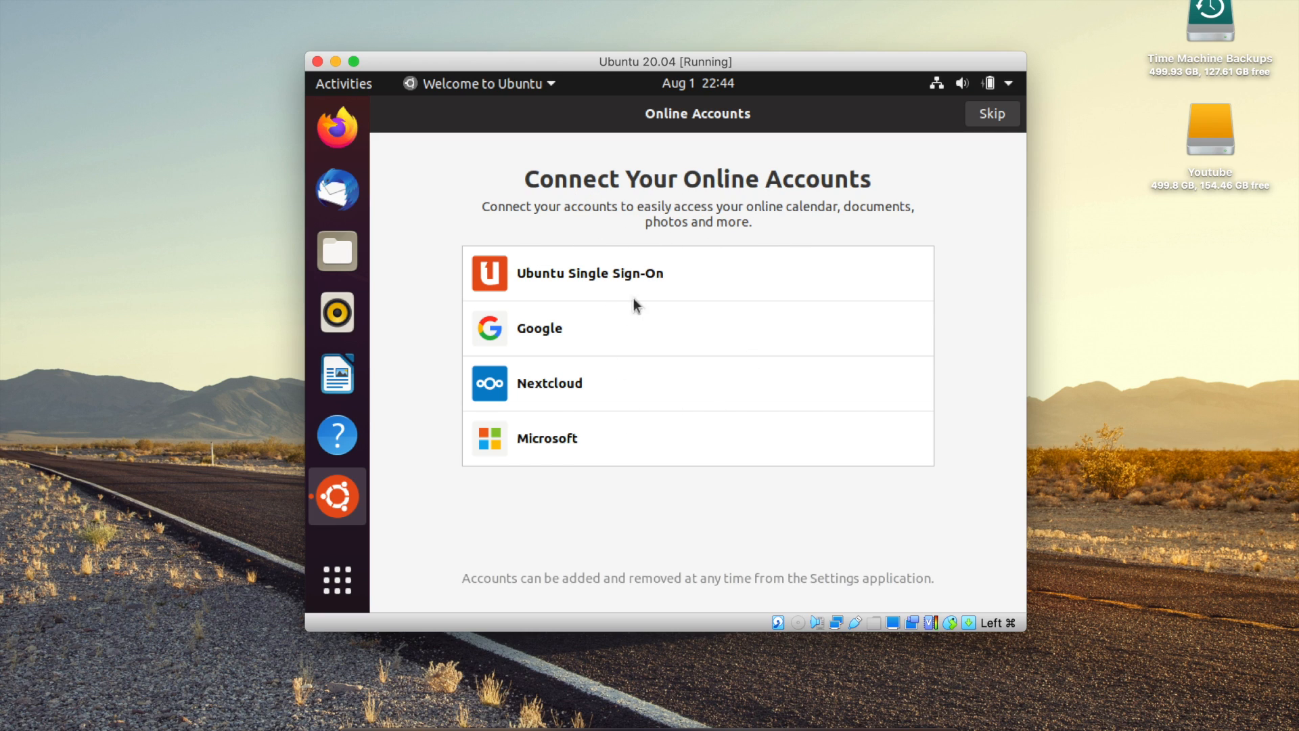
Skip online accounts and advance past the Livepatch, Help improve Ubuntu and Privacy pages
left_click(990, 117)
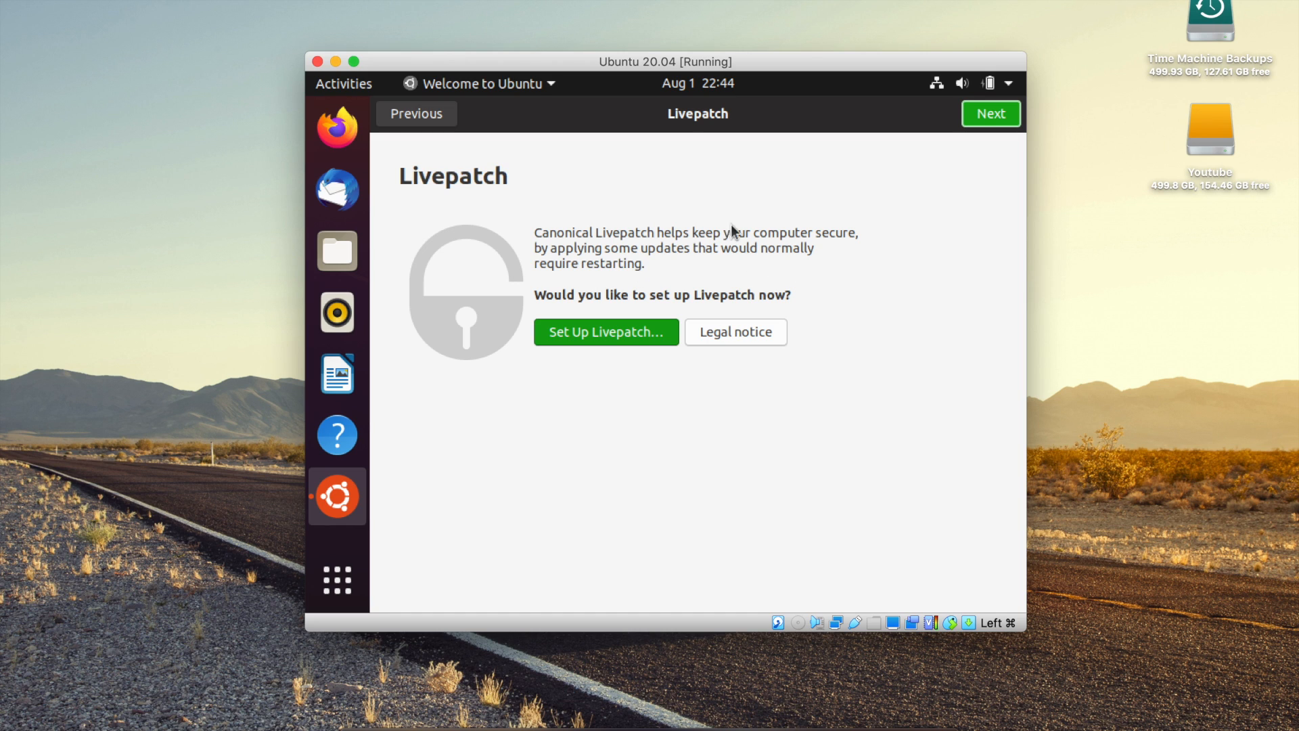
left_click(980, 117)
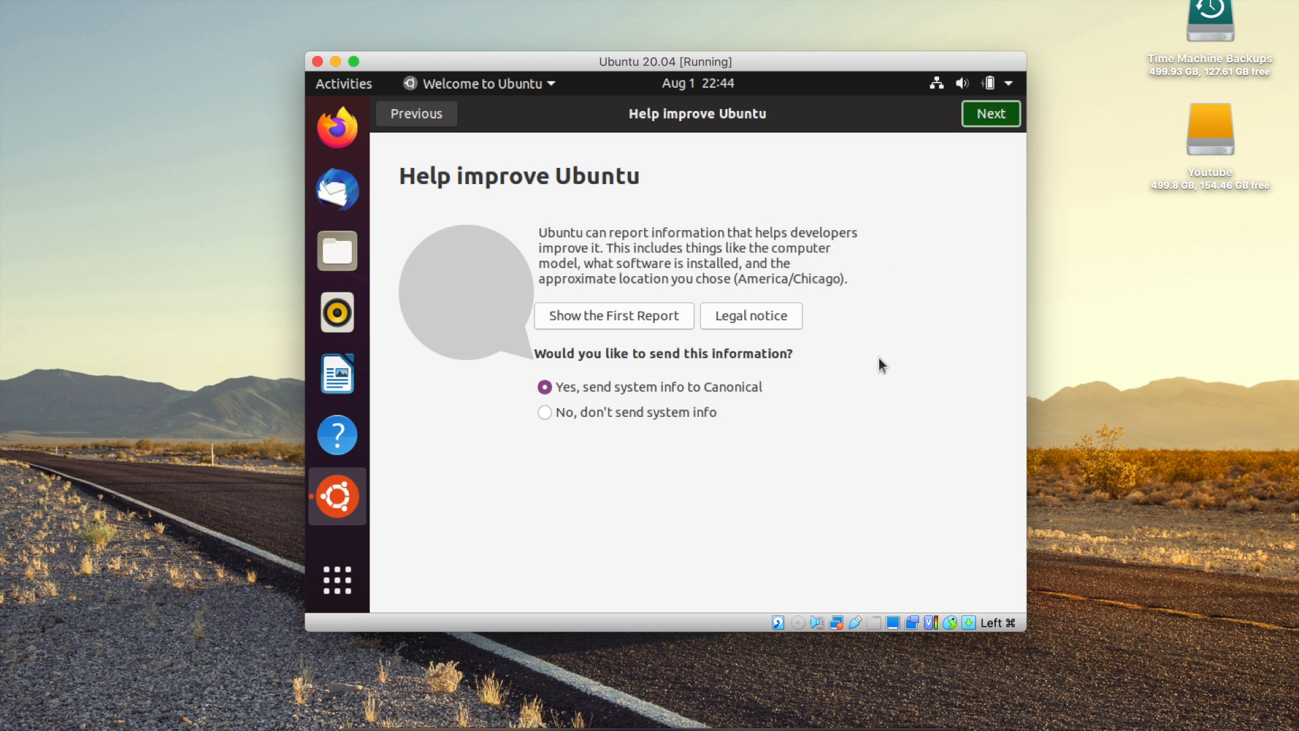
key("Return")
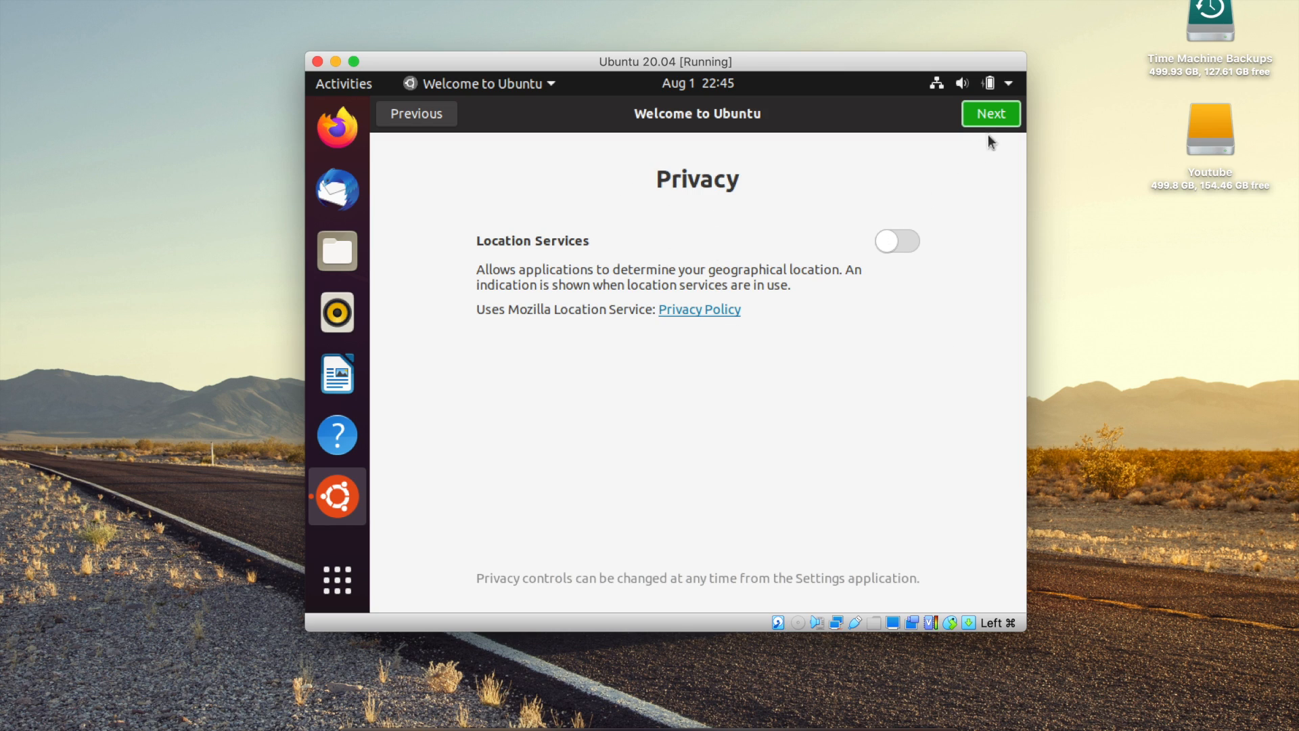
left_click(992, 116)
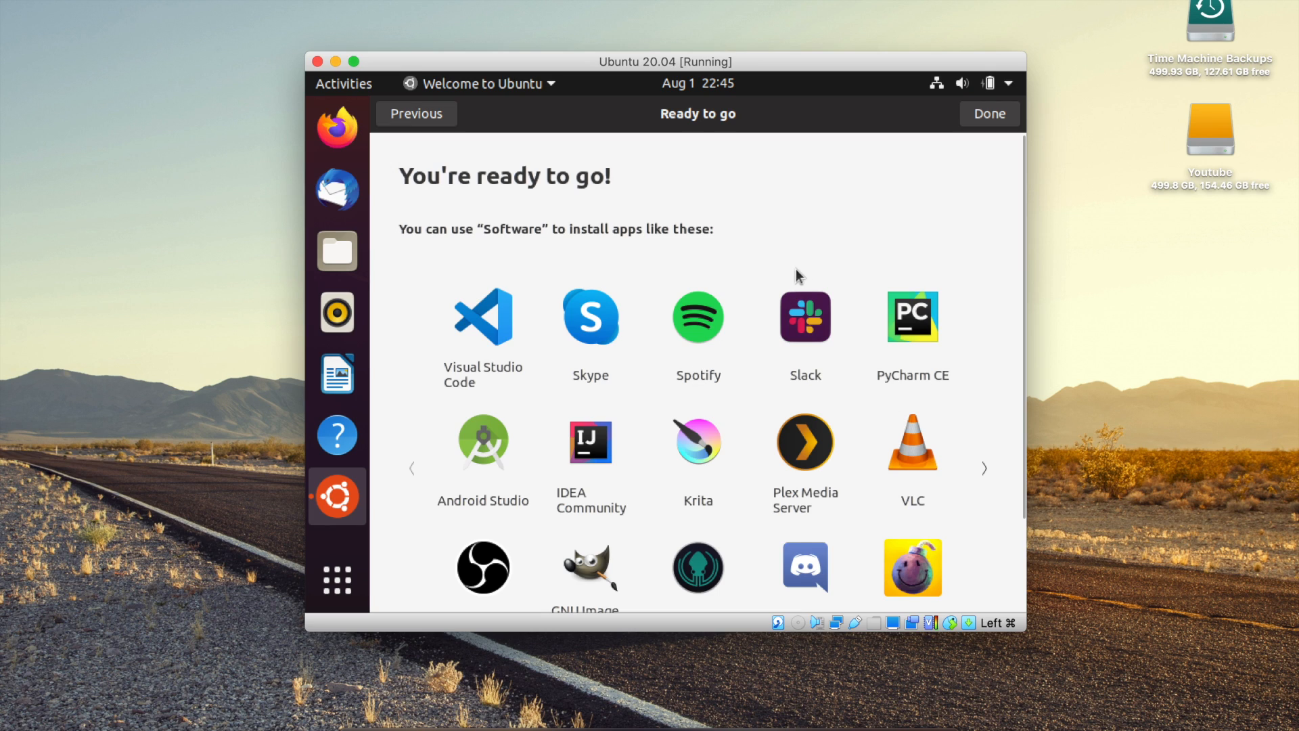
Close the Ubuntu welcome wizard, then enlarge the VM window and shift it slightly on the Mac desktop
left_click(986, 119)
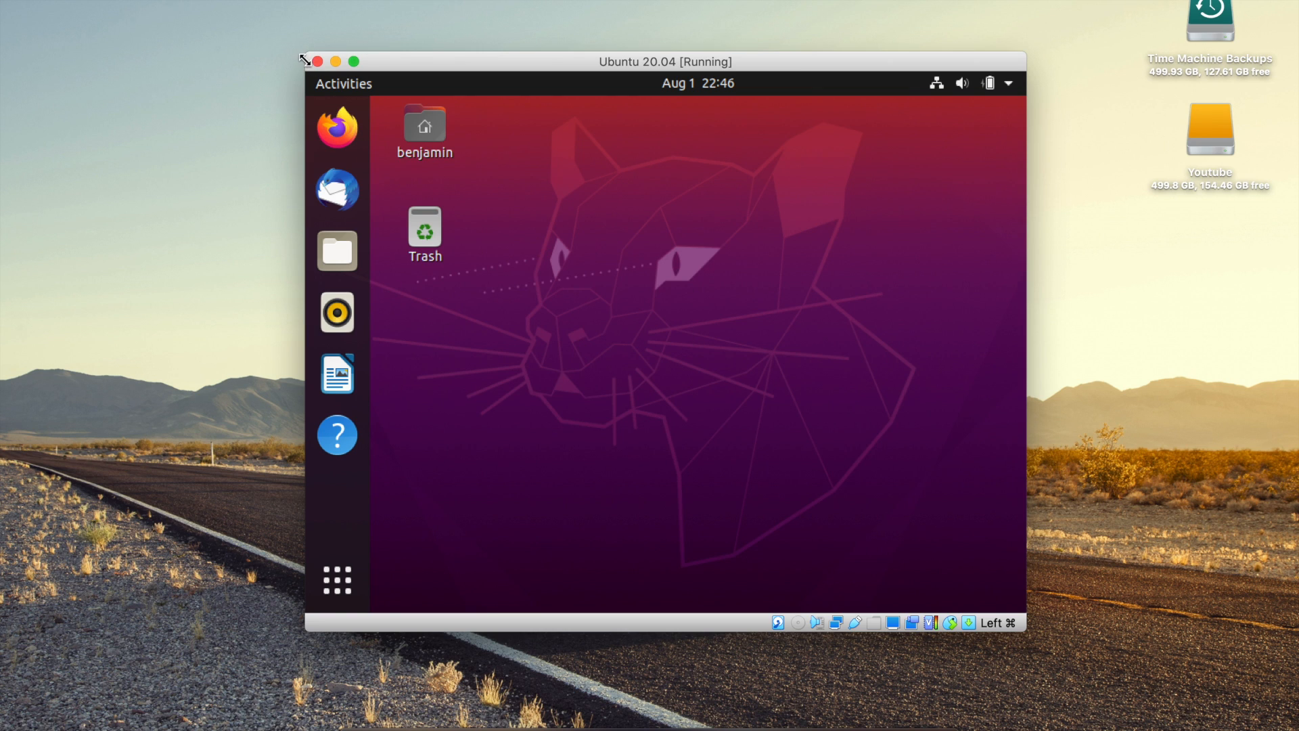
left_click_drag(298, 60, 195, 44)
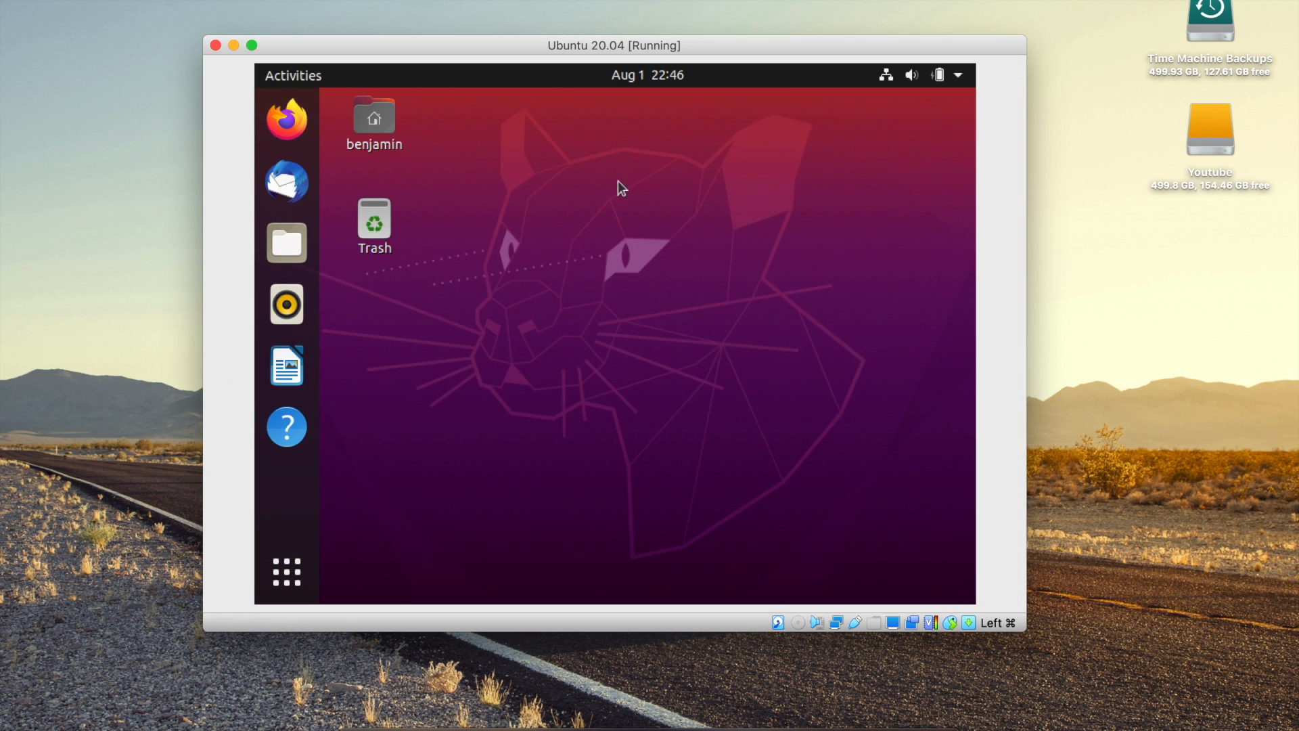
mouse_move(746, 45)
left_mouse_down()
mouse_move(792, 52)
mouse_move(770, 40)
left_mouse_up()
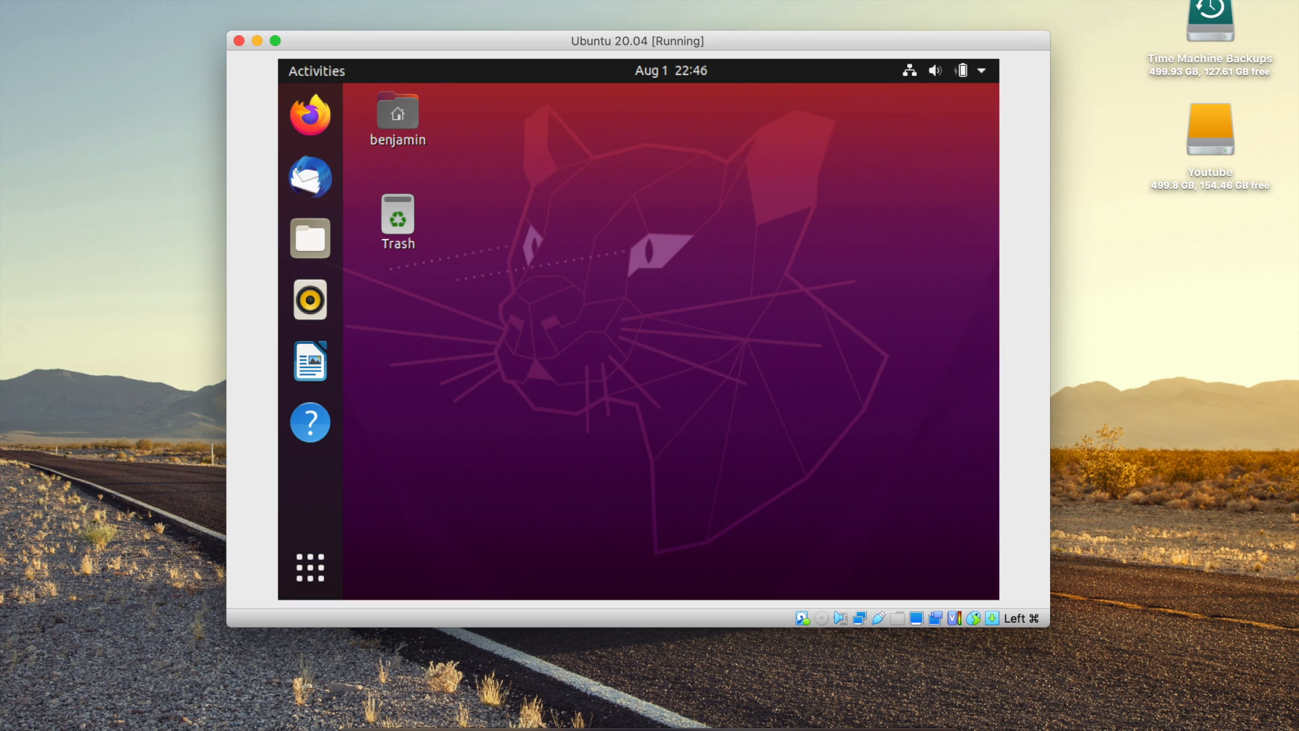
Insert the Guest Additions CD image, run its installer with the account password, and close the finished terminal
left_click(336, 0)
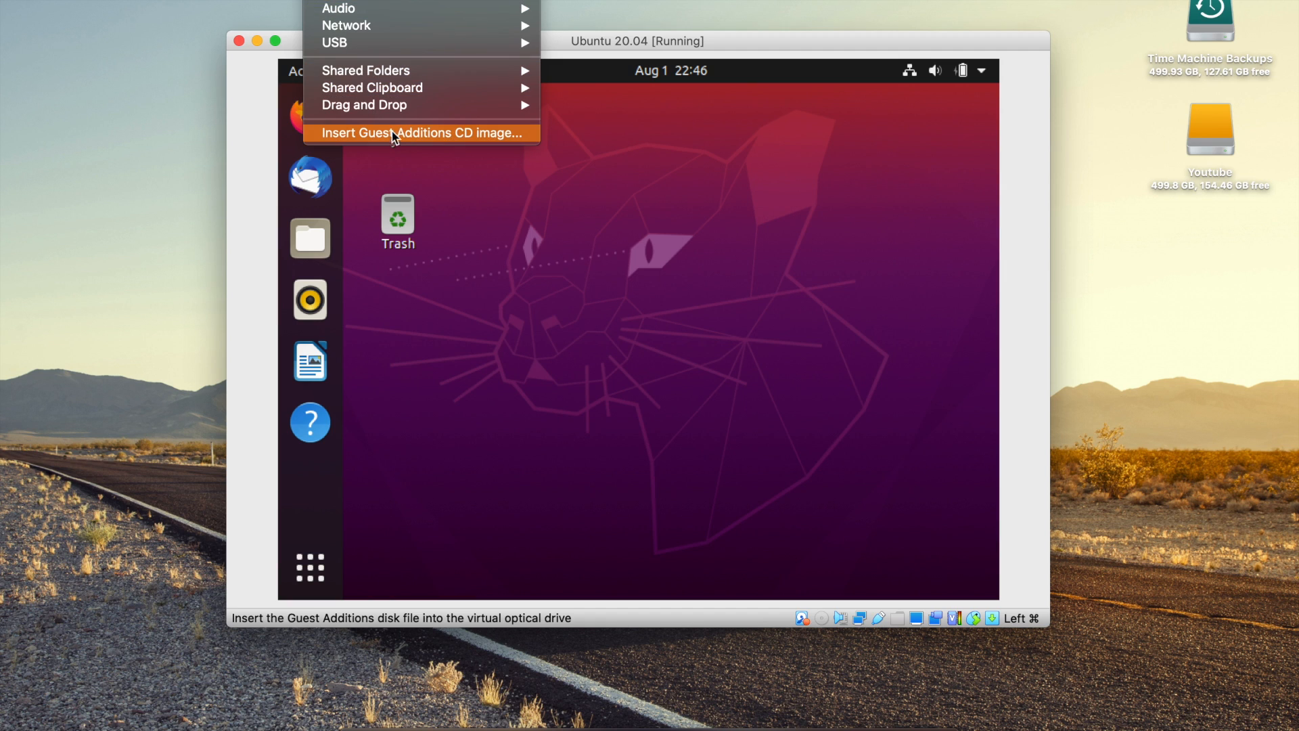
left_click(429, 134)
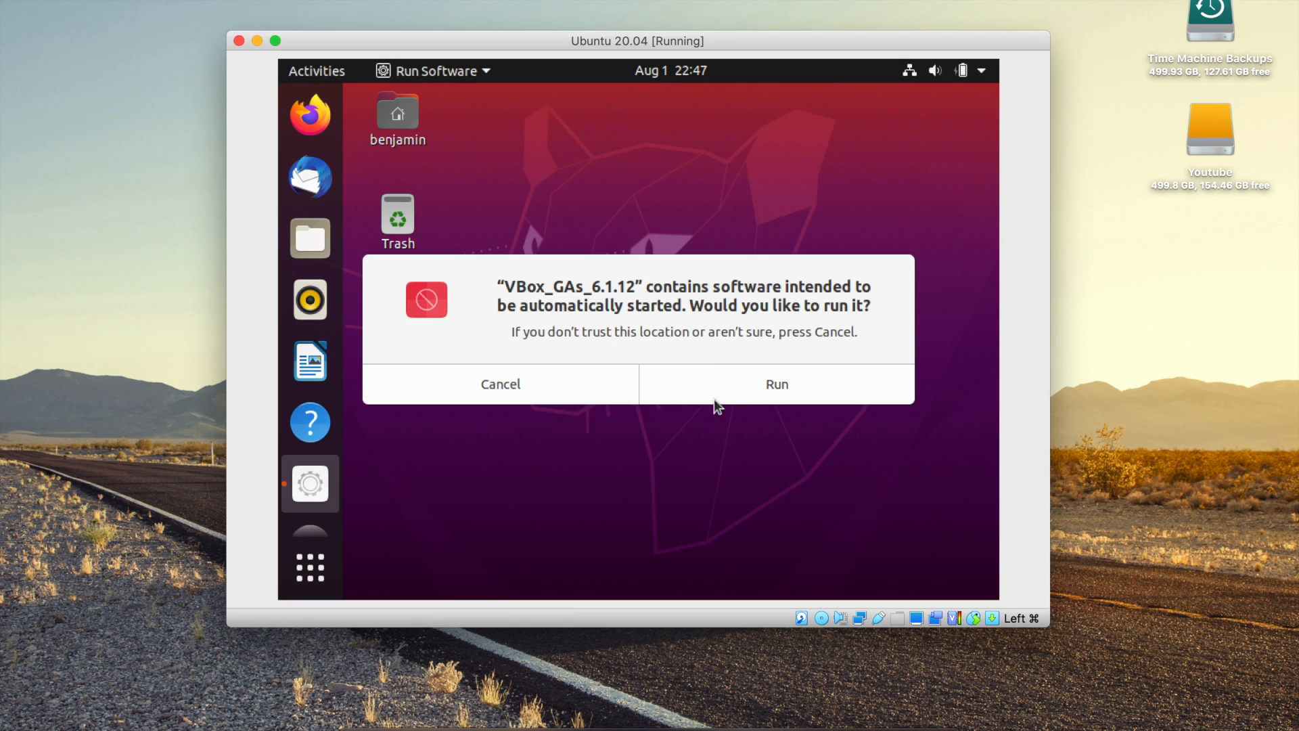
left_click(768, 385)
type("****")
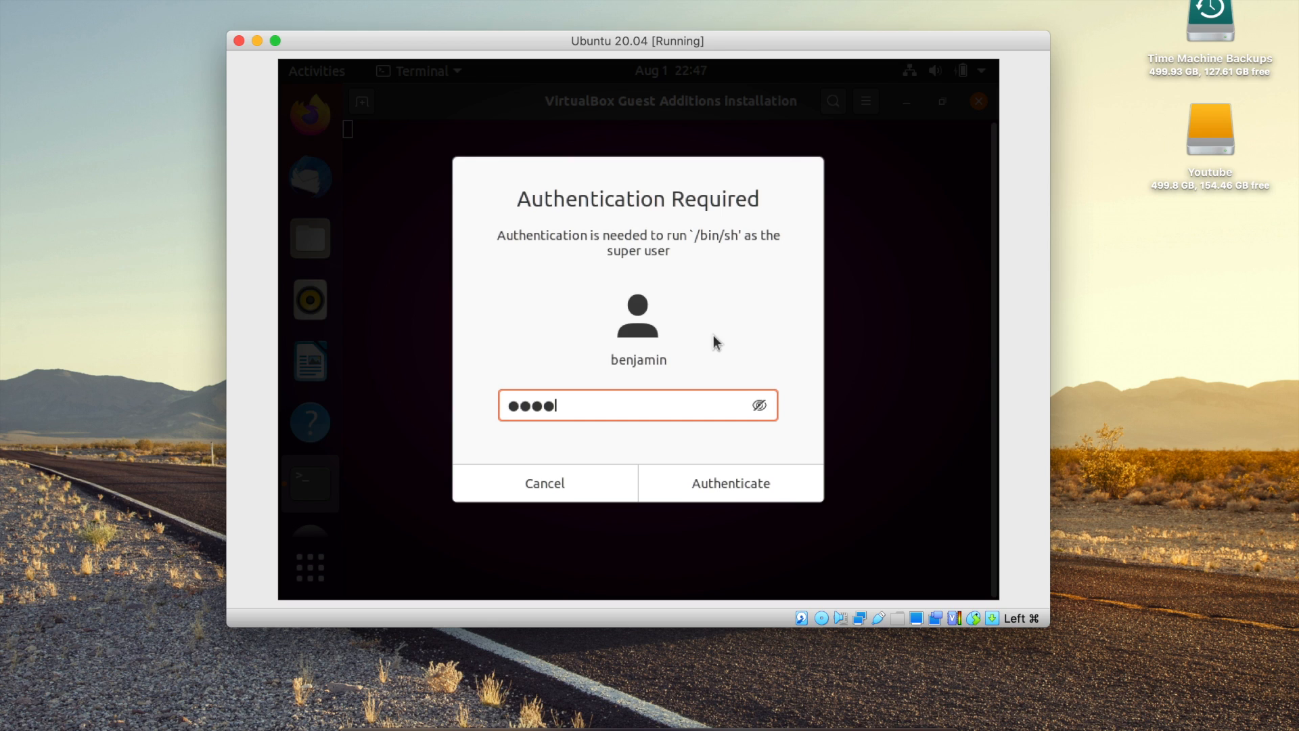
key("Return")
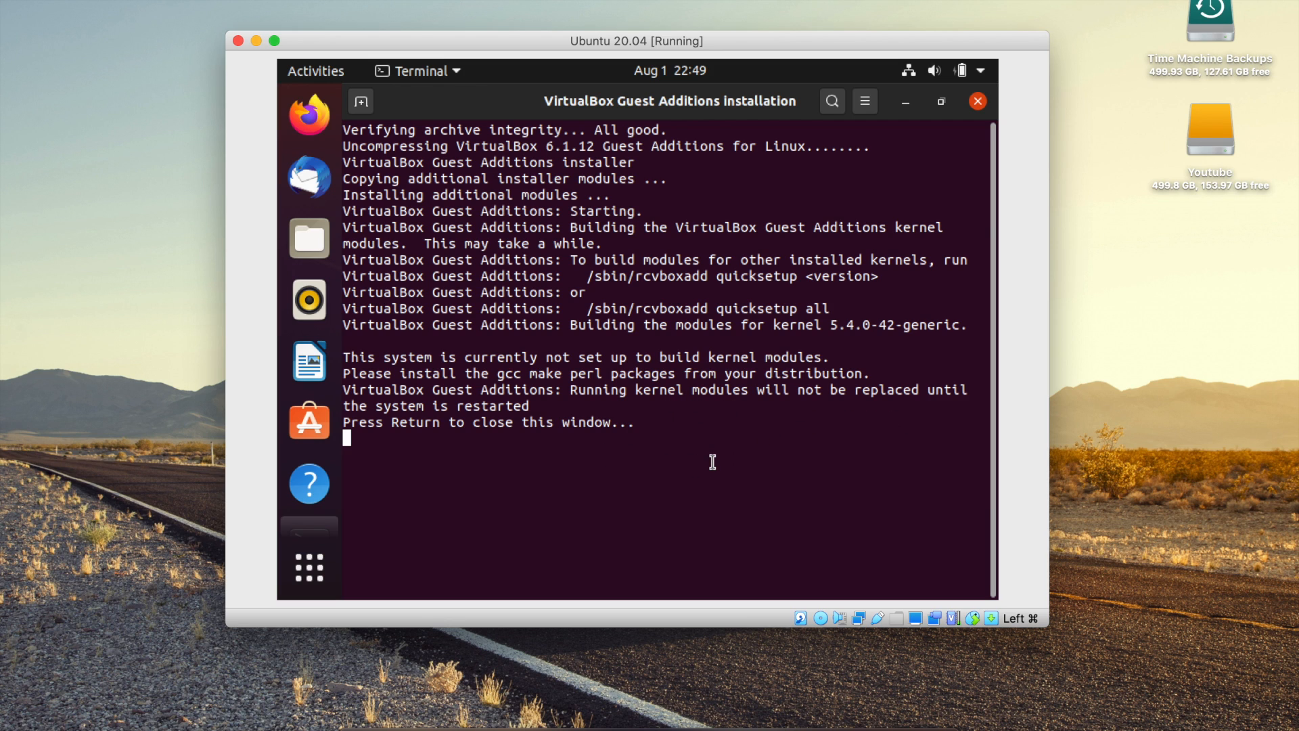
key("Return")
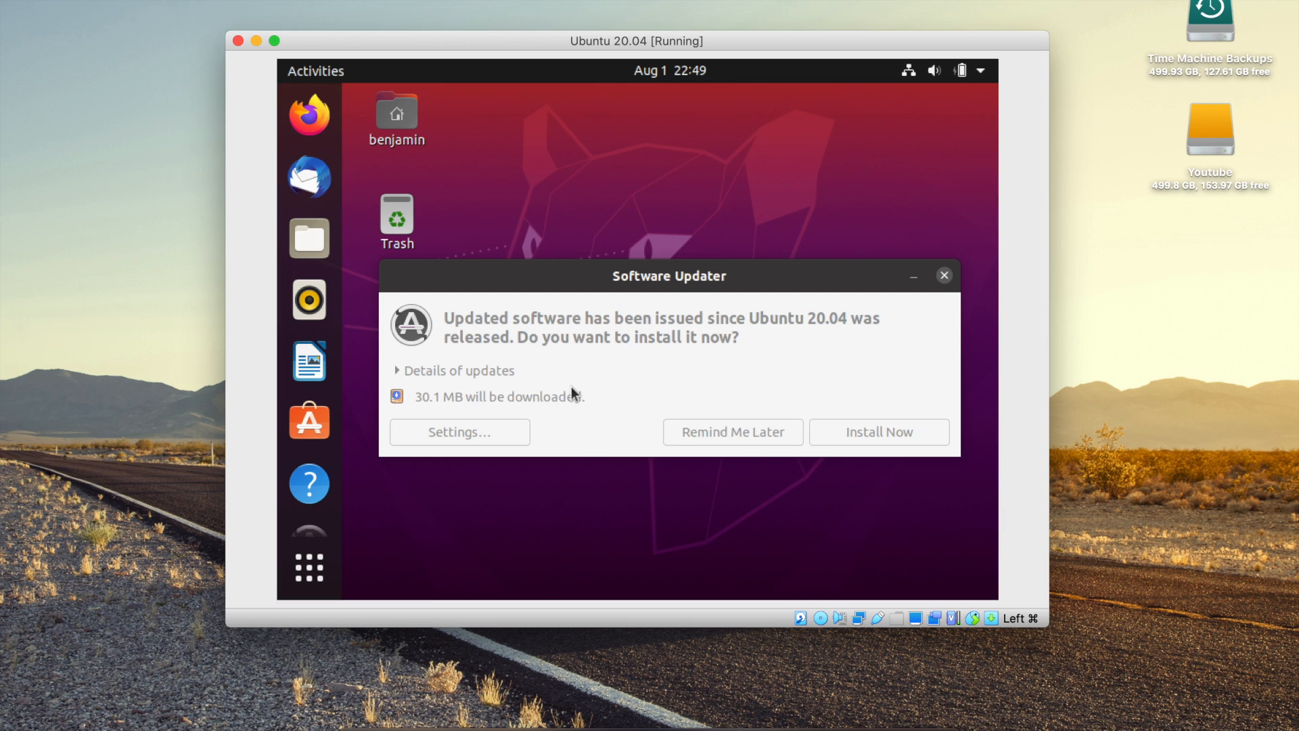
Choose Remind Me Later for the 30.1 MB of updates and restart Ubuntu from the system menu
left_click(730, 433)
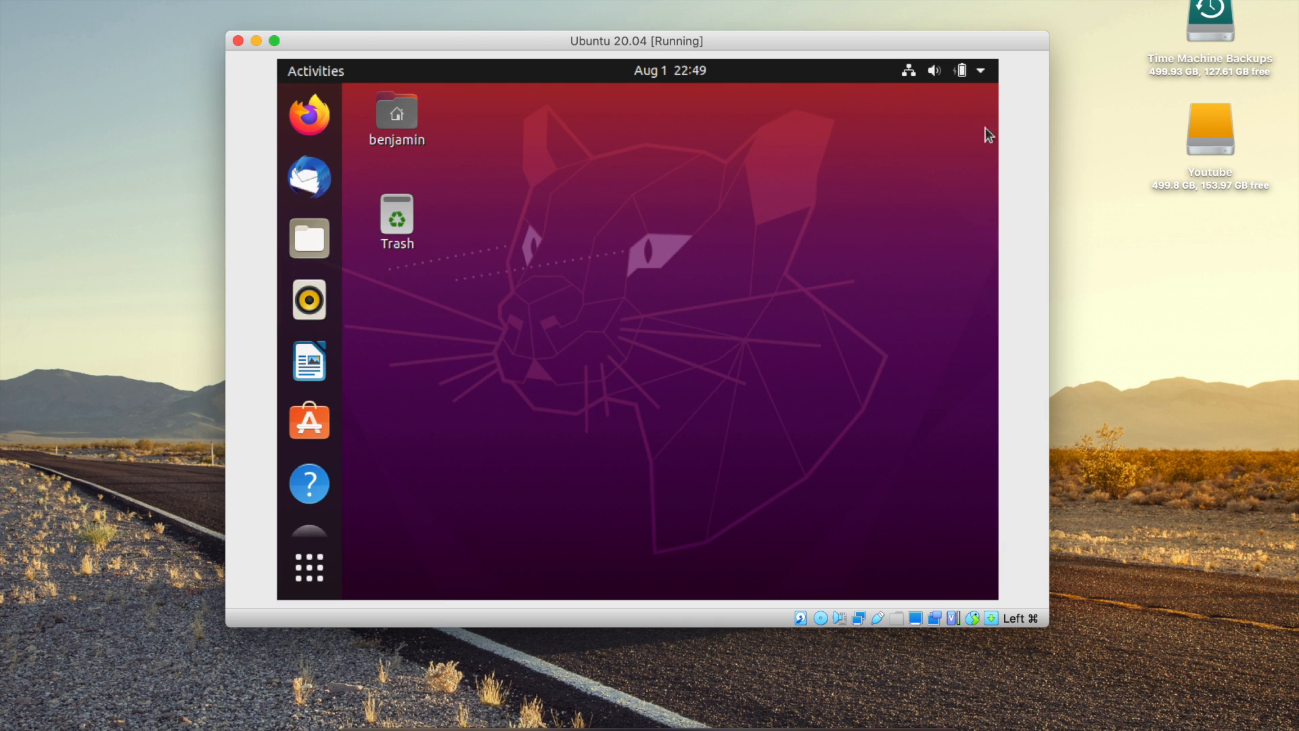
left_click(979, 74)
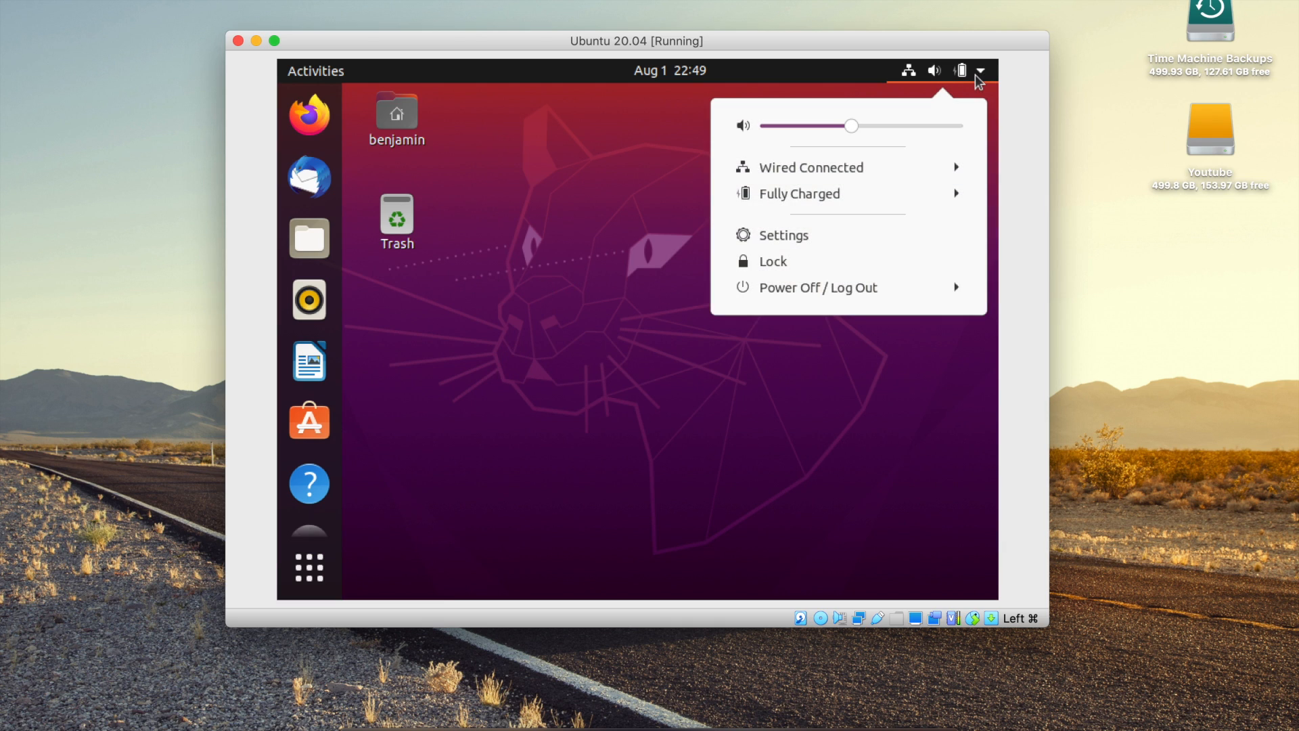
left_click(823, 286)
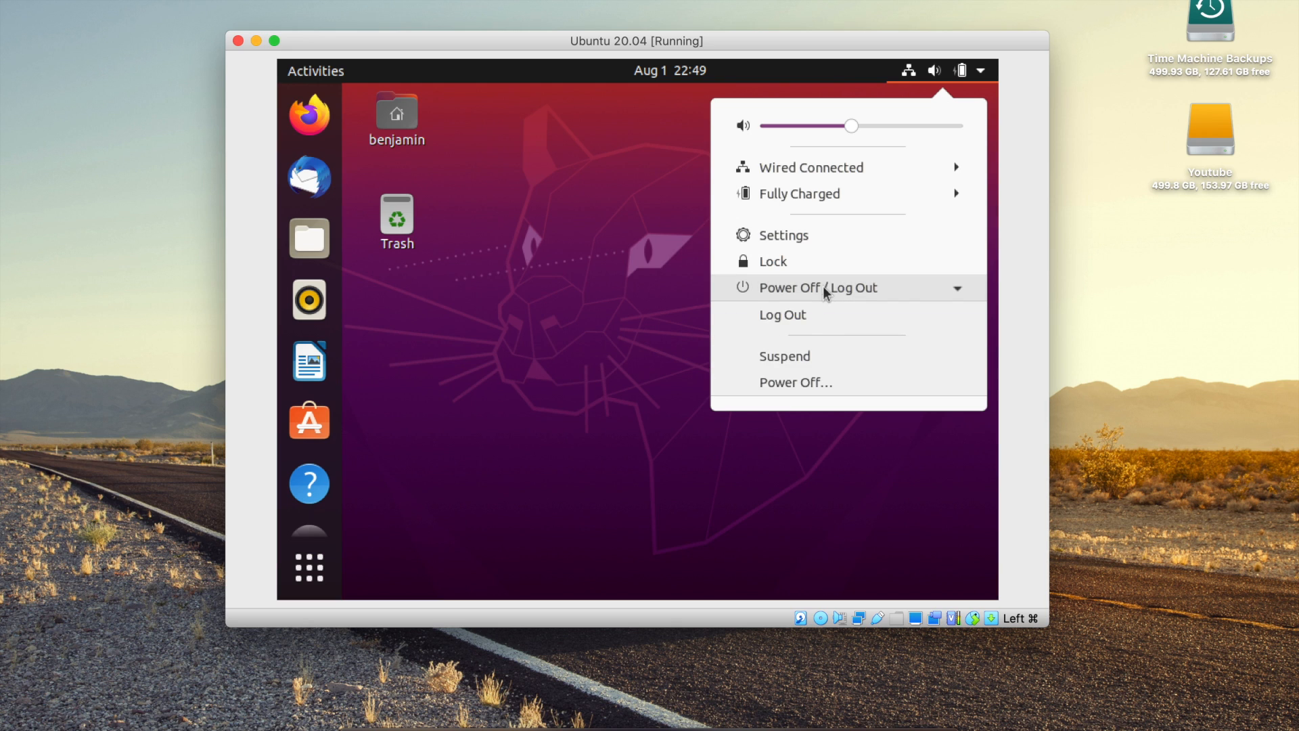
left_click(797, 383)
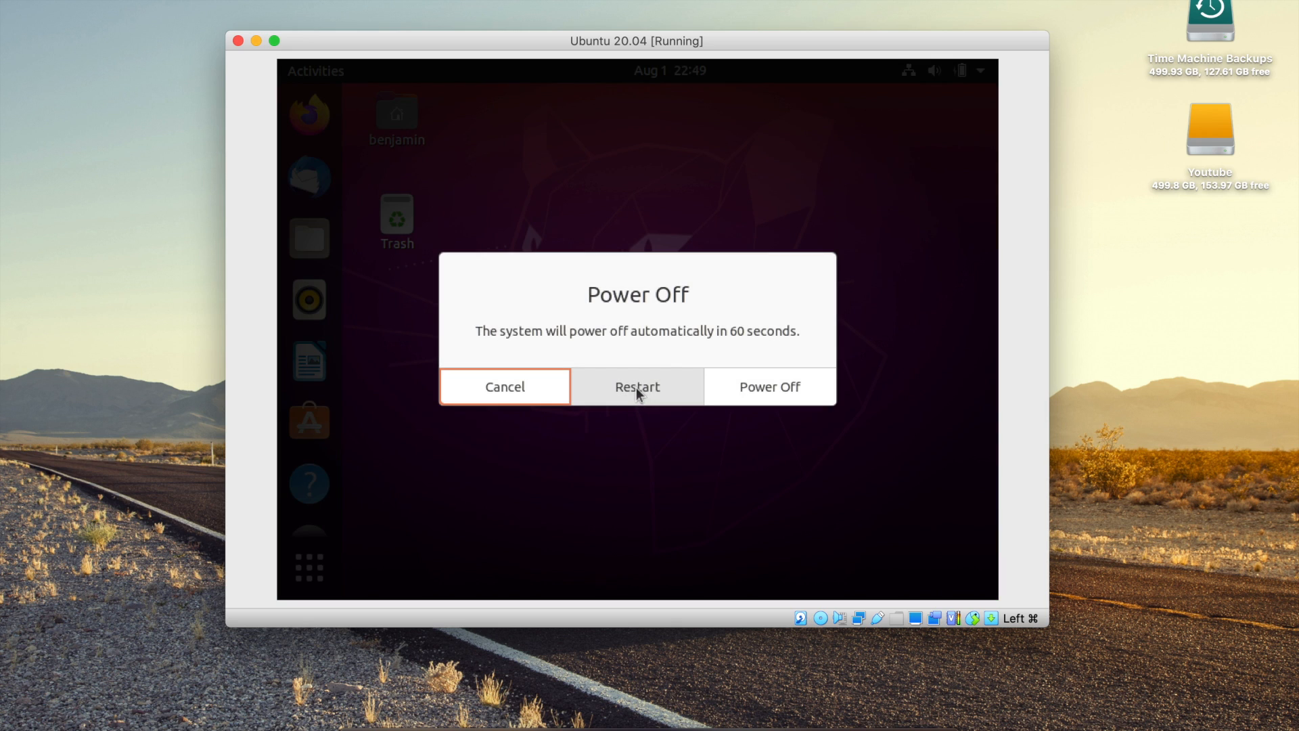
left_click(636, 387)
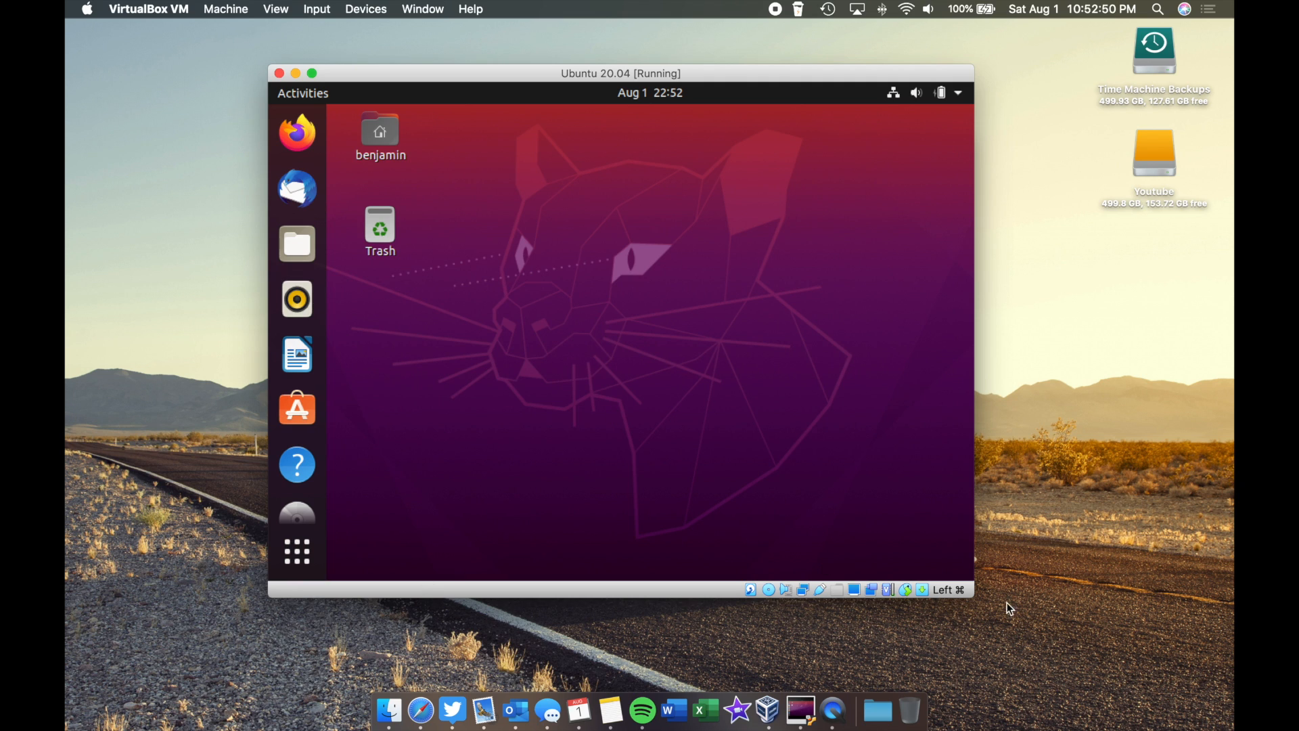
Enlarge the VM window to full screen, eject the Guest Additions disc, then exit full screen
left_click_drag(982, 604, 1064, 619)
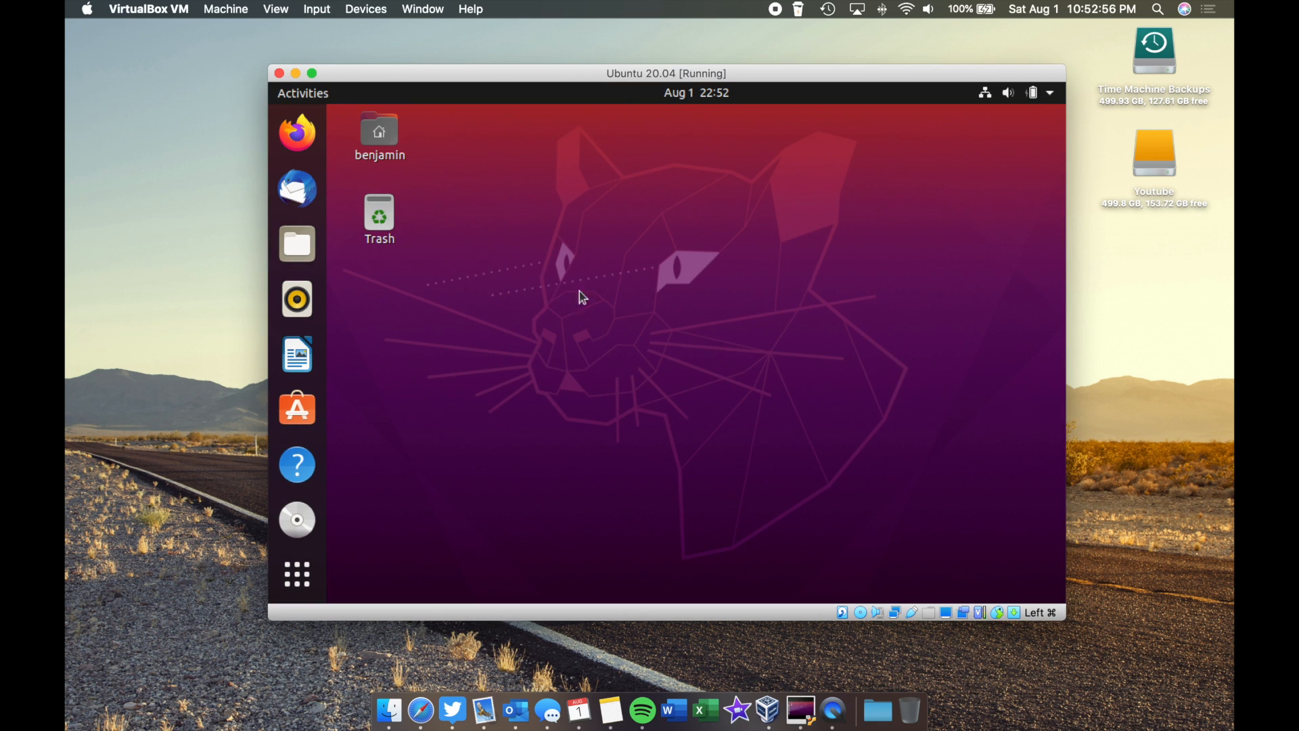
left_click(312, 74)
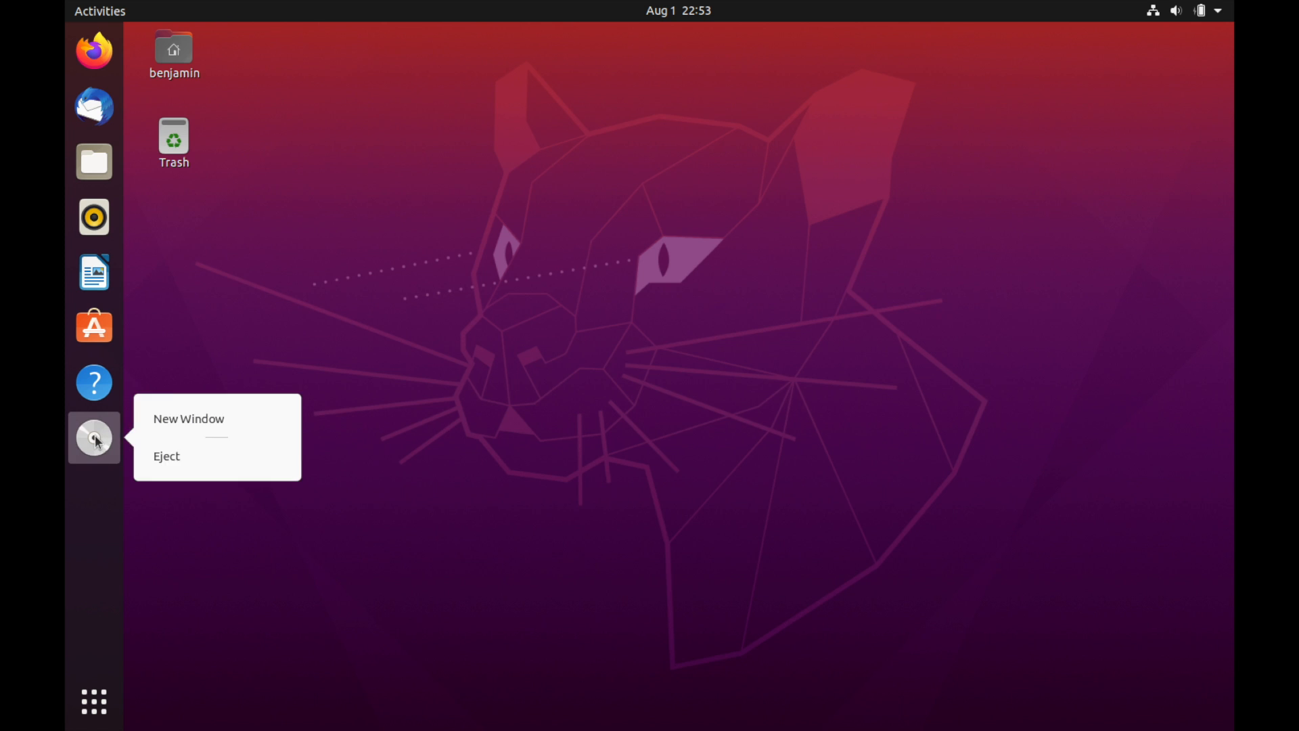
left_click(180, 464)
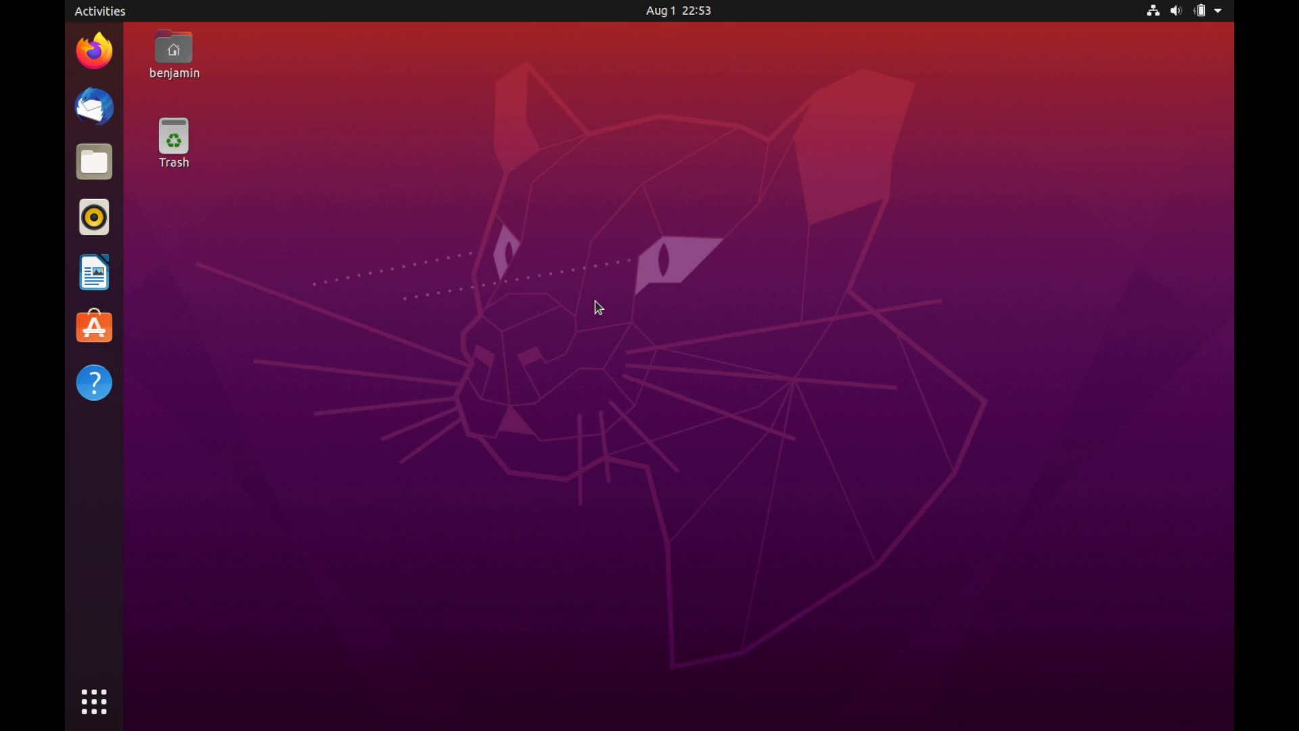
left_click(196, 196)
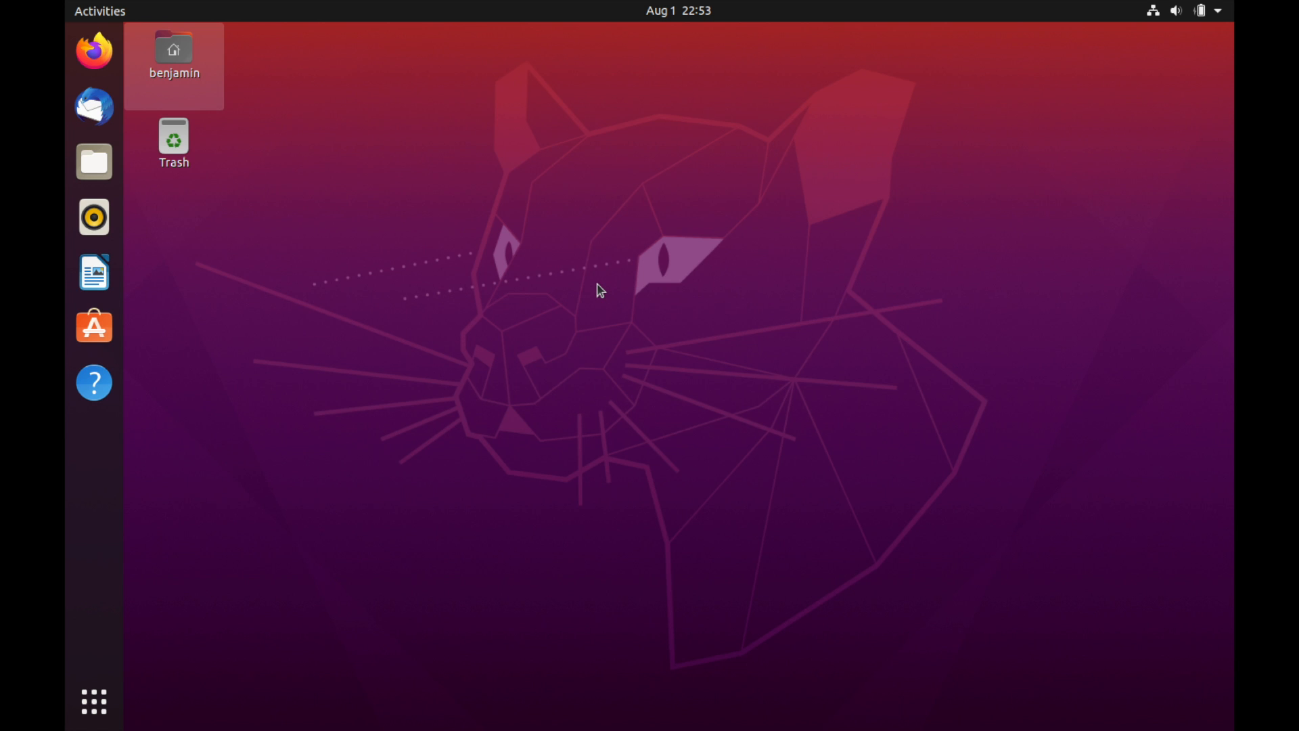
scroll(509, 293, "left", 3)
left_click(110, 27)
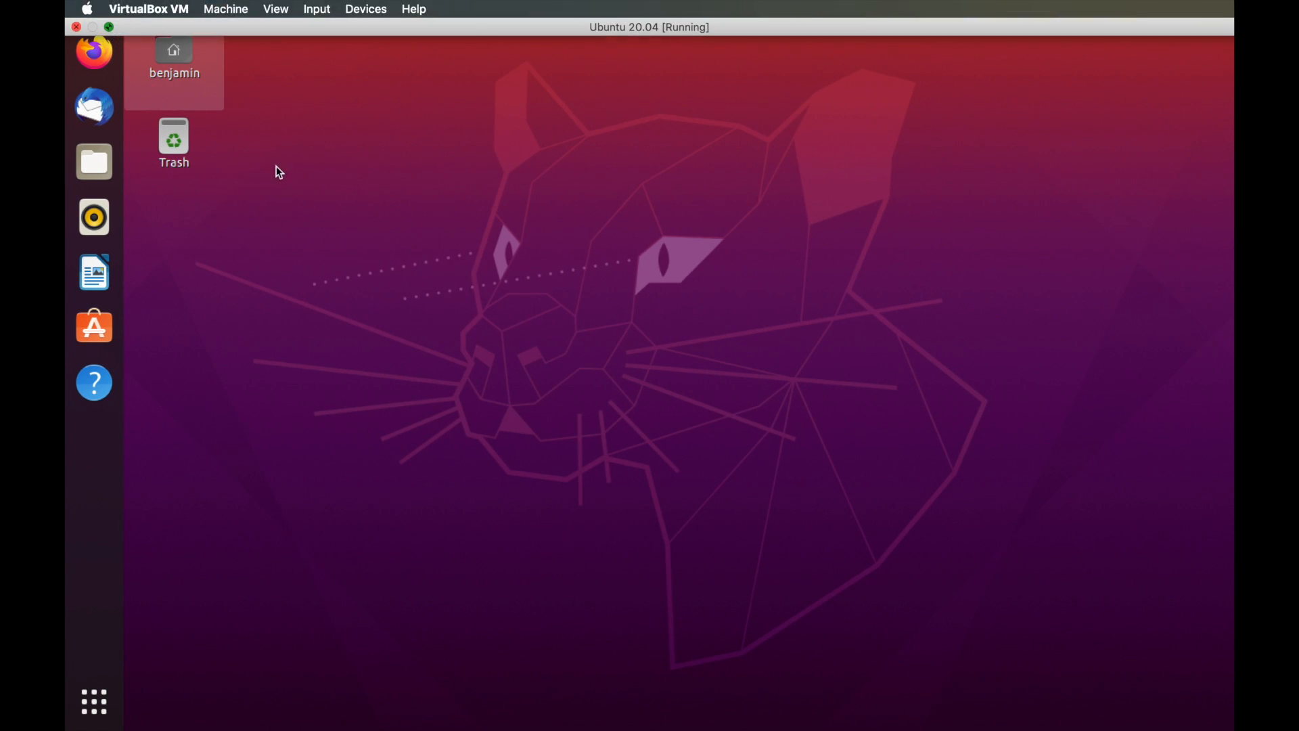